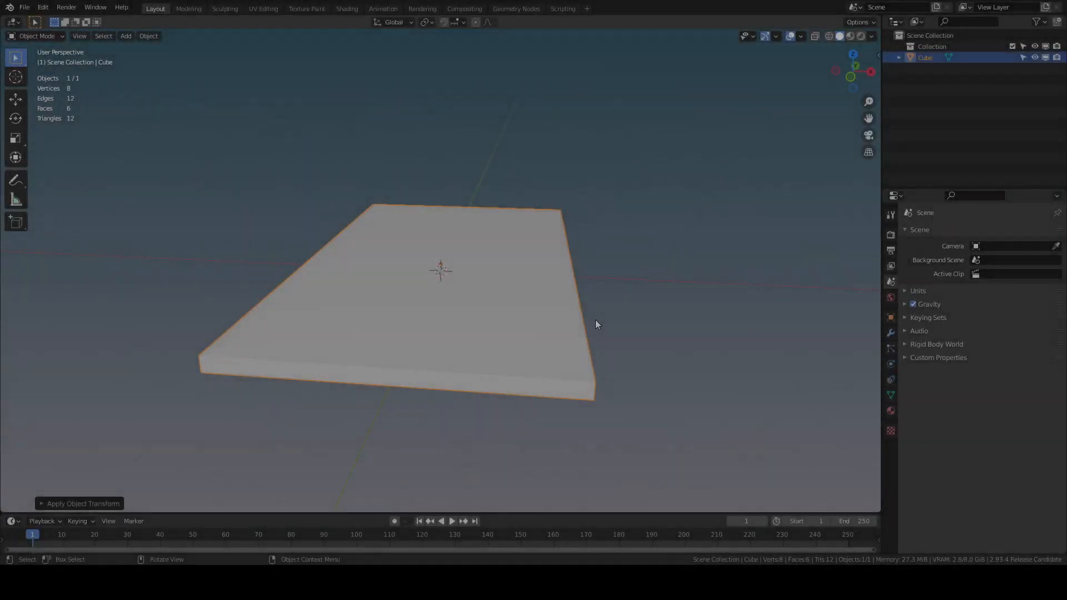
- Show the slab in top orthographic view and display the RBDLab tools
key(KP_7)
scroll(595, 321, down, 1)
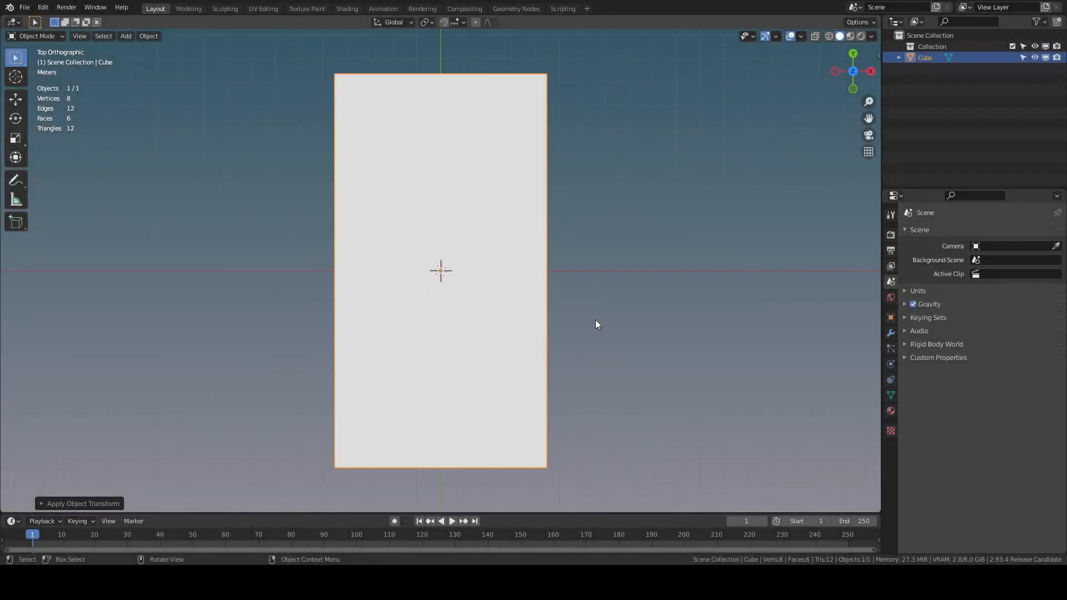
key(n)
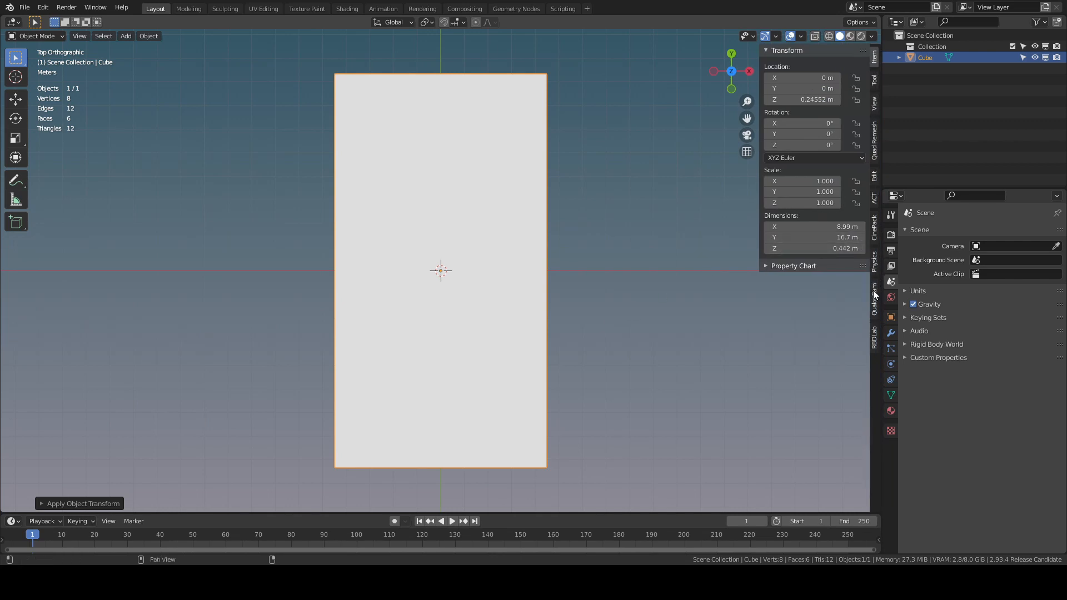
click(874, 336)
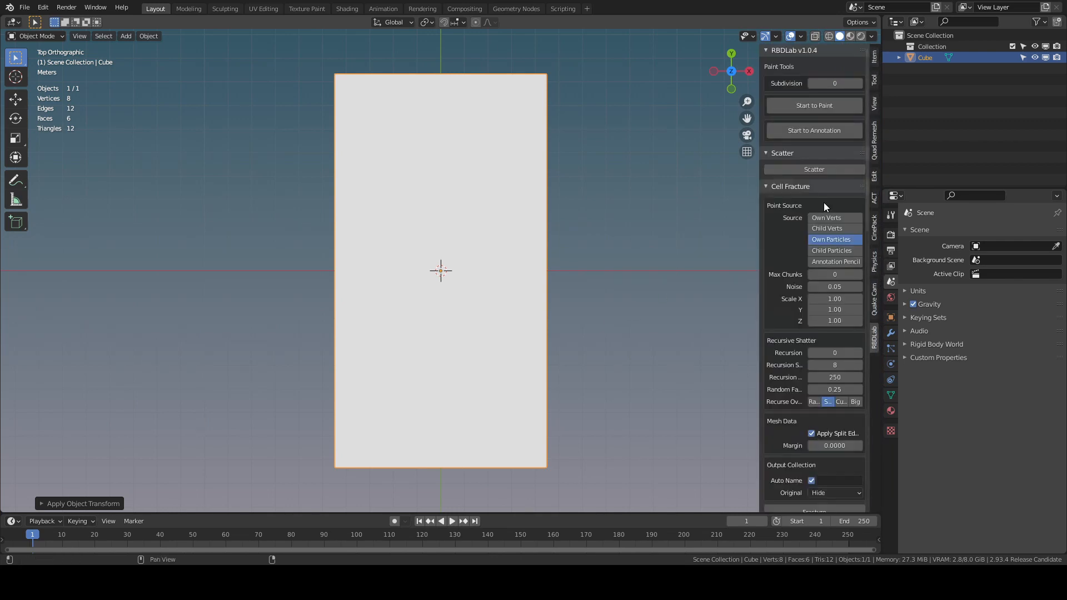
- Annotate the slab with two wavy, nearly parallel lines running lengthwise through its middle, and end the annotation
click(810, 131)
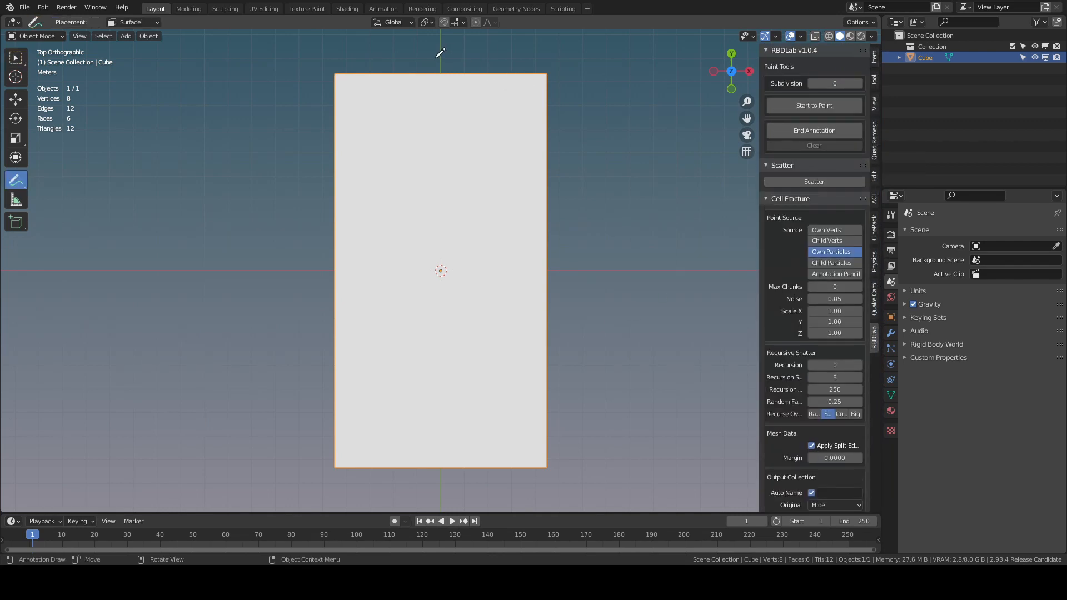
drag(436, 58, 434, 186)
drag(441, 268, 437, 355)
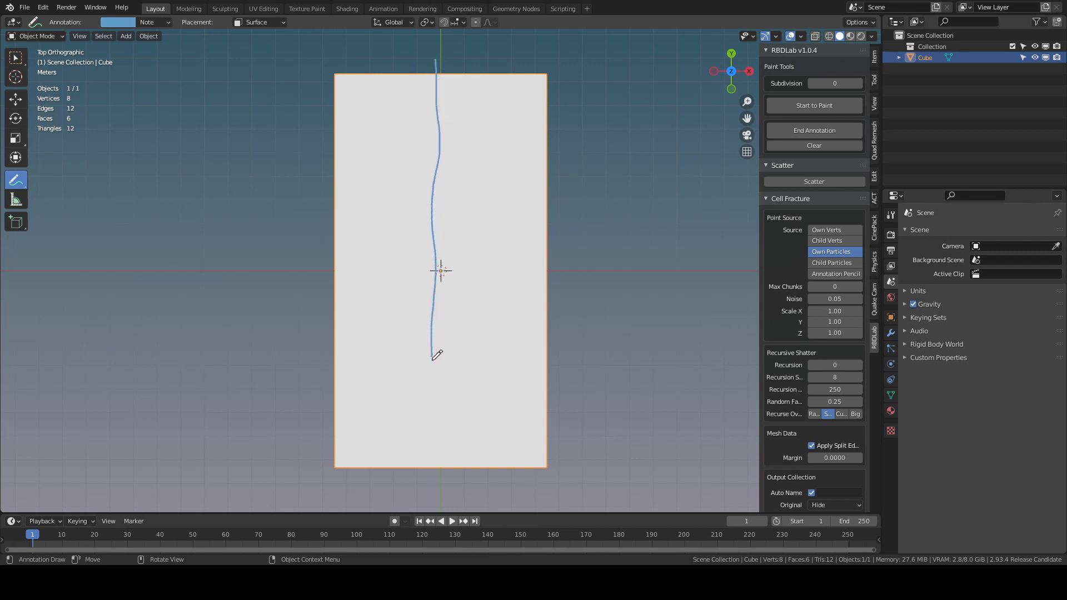
drag(431, 447, 432, 476)
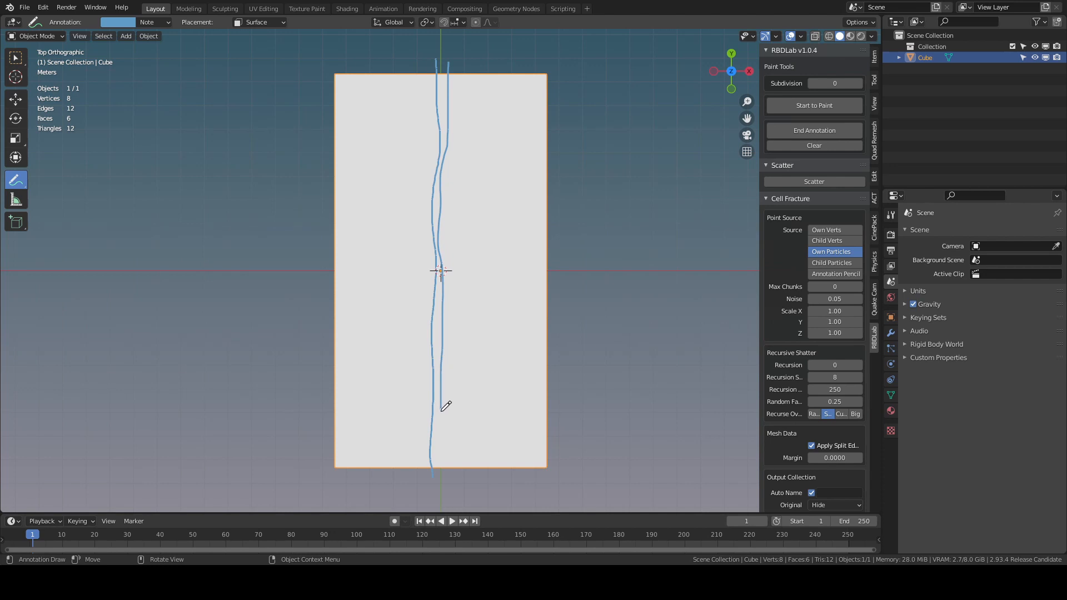
click(812, 129)
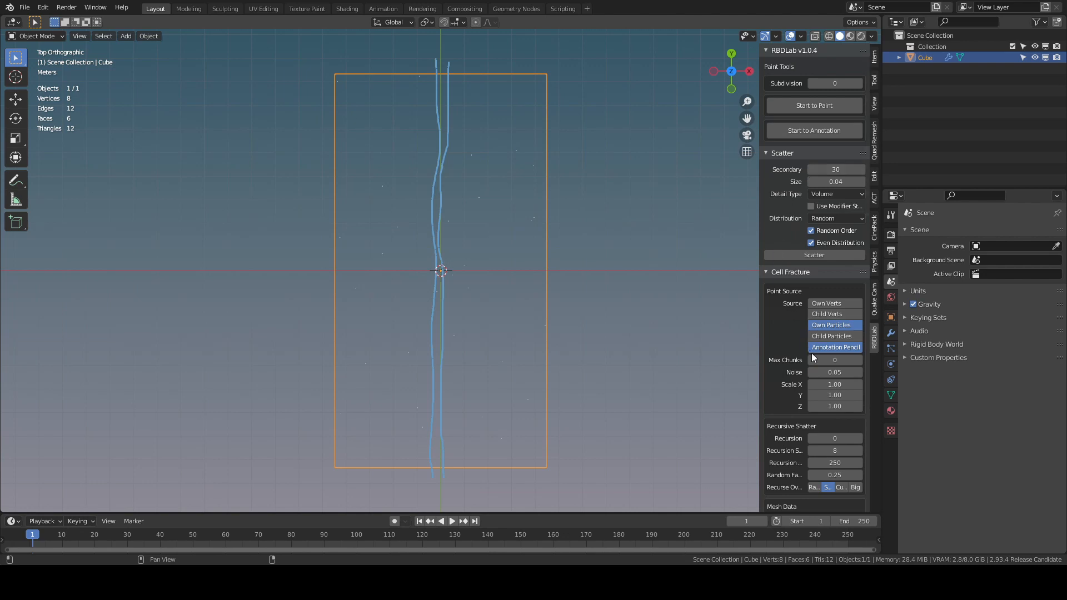
- Fracture the slab with Own Particles and Annotation Pencil as point sources, and inspect the cells along the drawn lines
scroll(795, 347, down, 6)
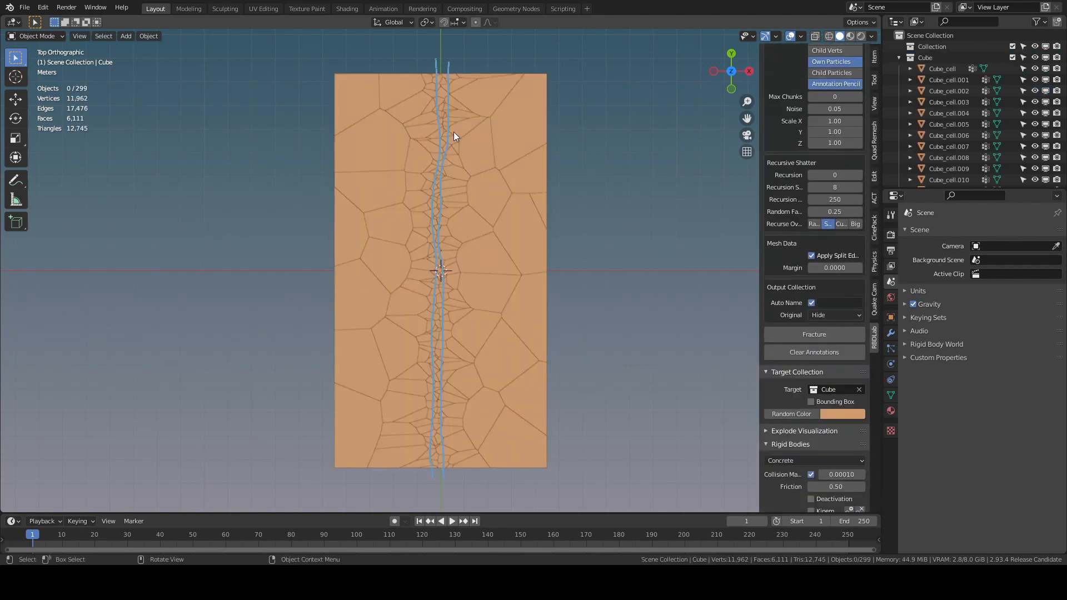
scroll(429, 403, up, 5)
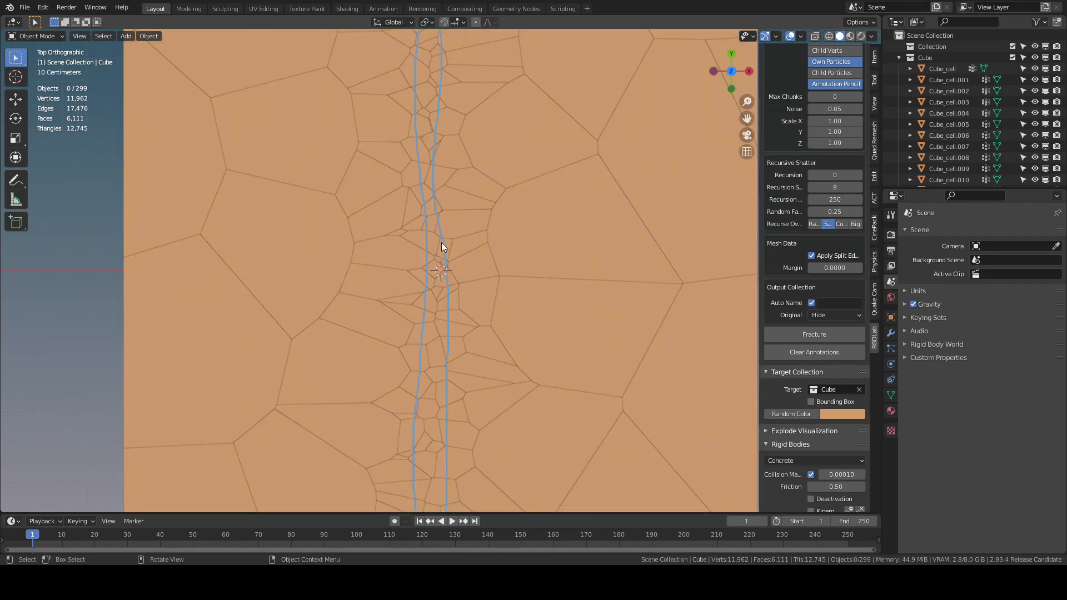
scroll(430, 393, down, 5)
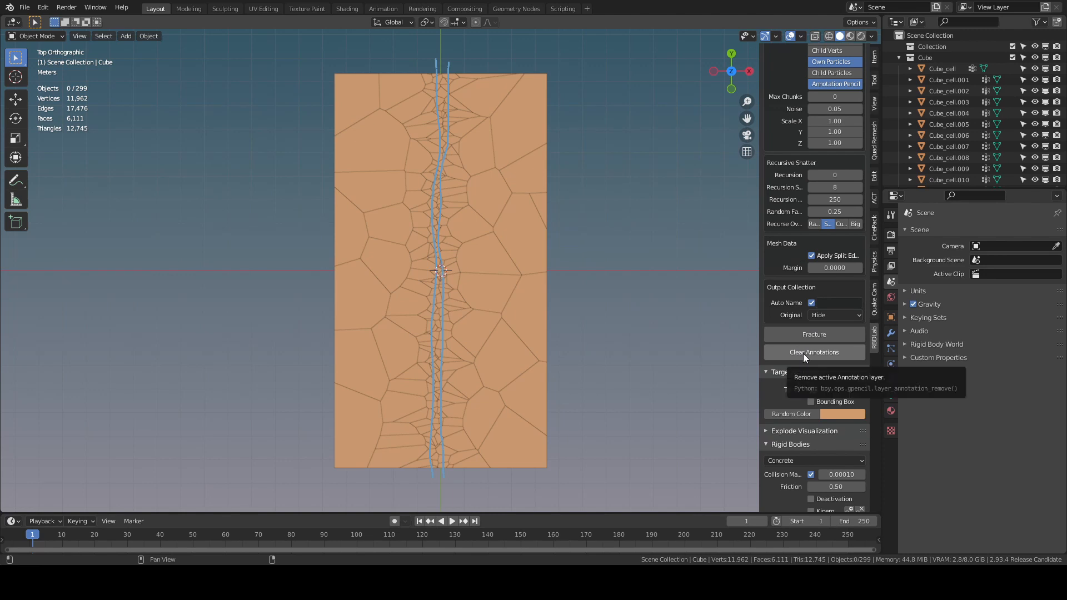
- Undo the slab's fracture, scatter and both annotation lines
key(ctrl+z)
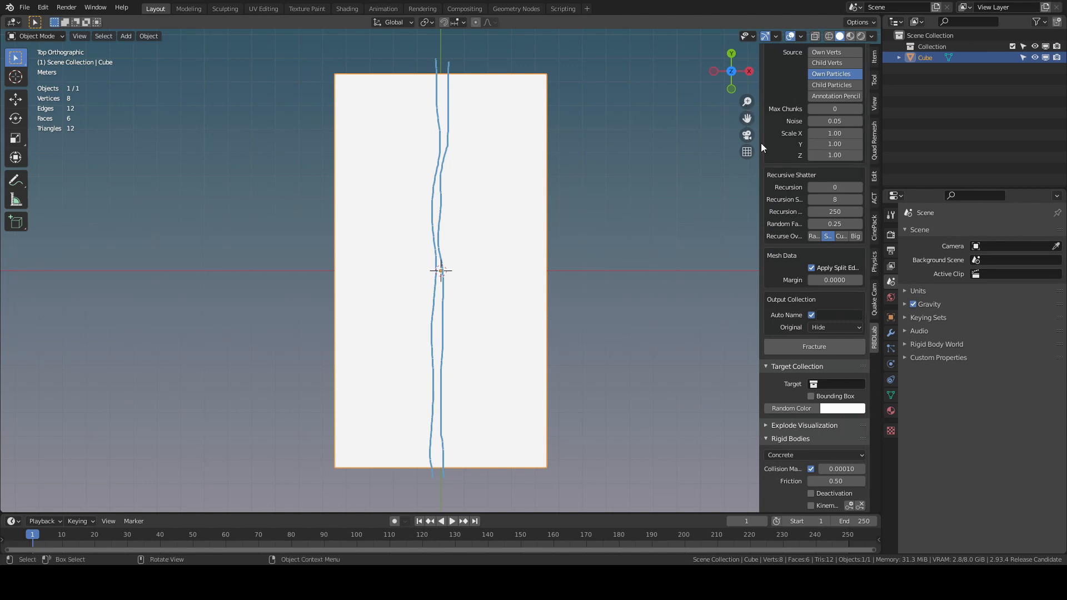
key(ctrl+z)
key(ctrl+z)
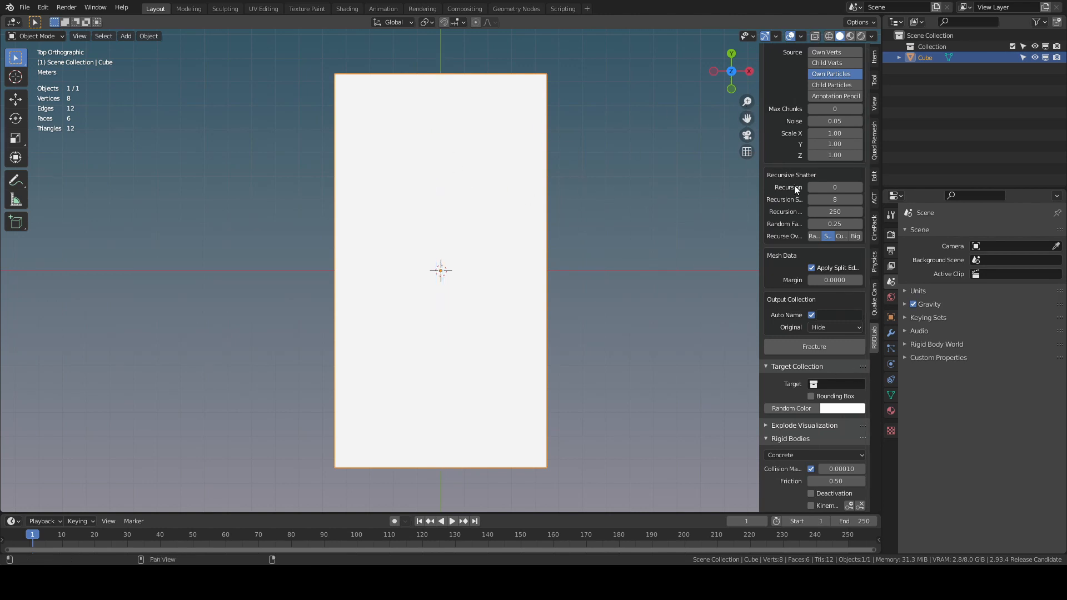
scroll(795, 186, up, 8)
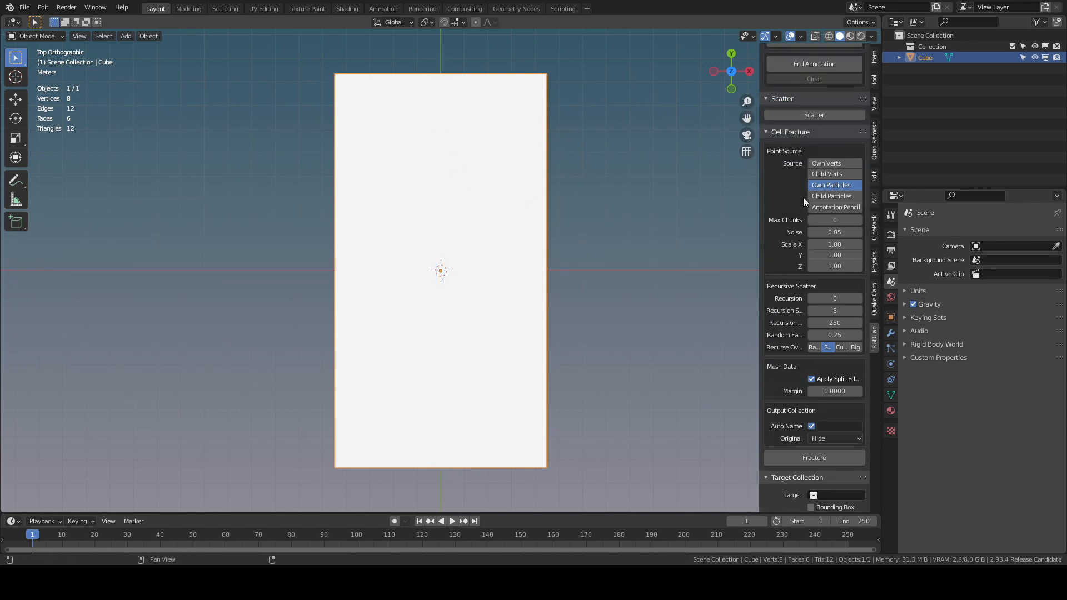
- Add a path curve at the slab's centre and rotate it about -88° to run lengthwise
click(127, 37)
mouse_move(131, 59)
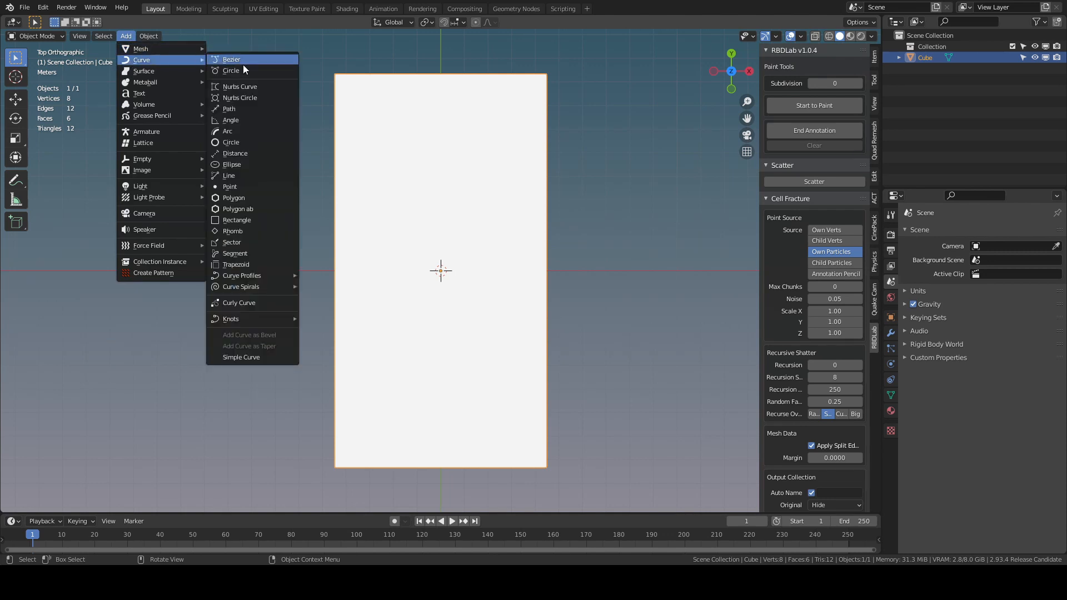
click(245, 109)
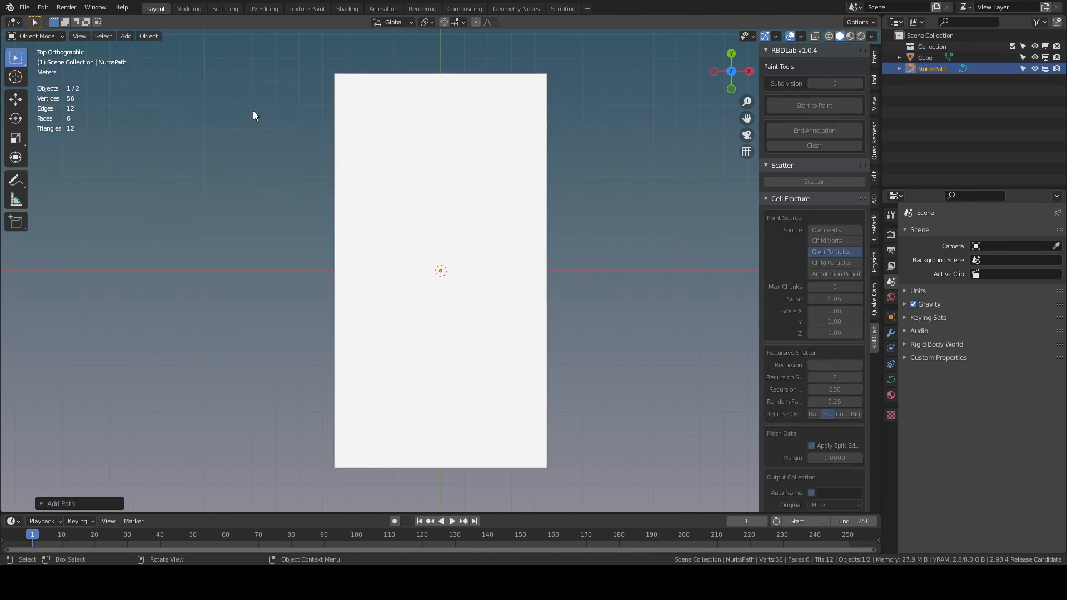
click(815, 36)
key(r)
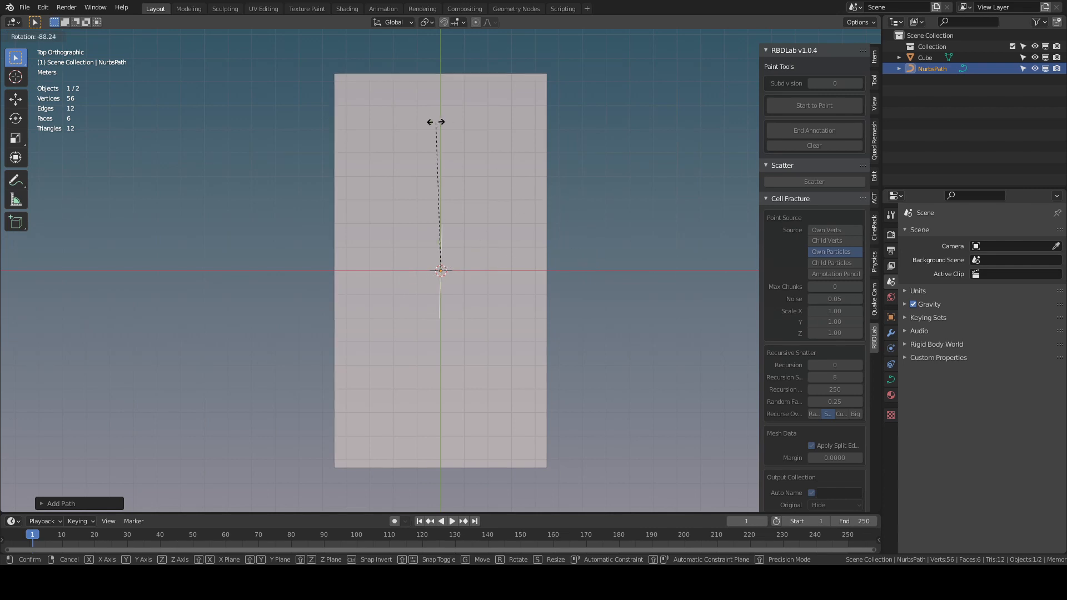
click(437, 122)
- Display the scene as wireframe and move the path along -Y so it straddles the slab's short edge
click(829, 36)
key(g)
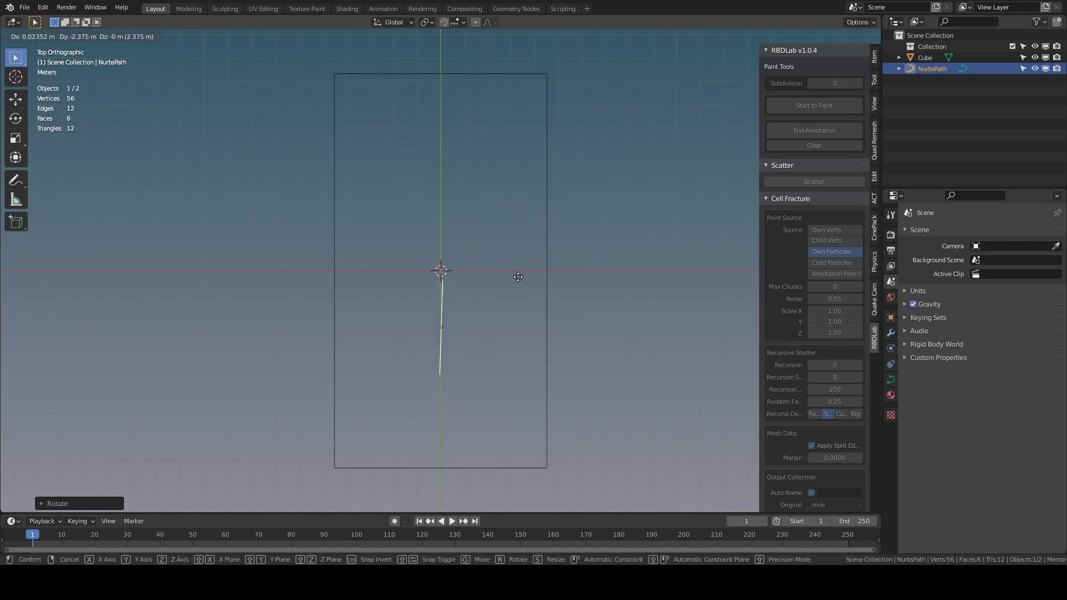
click(517, 392)
- Stretch the path's +Y end point beyond the slab's far edge and move the second control point well up the slab
key(Tab)
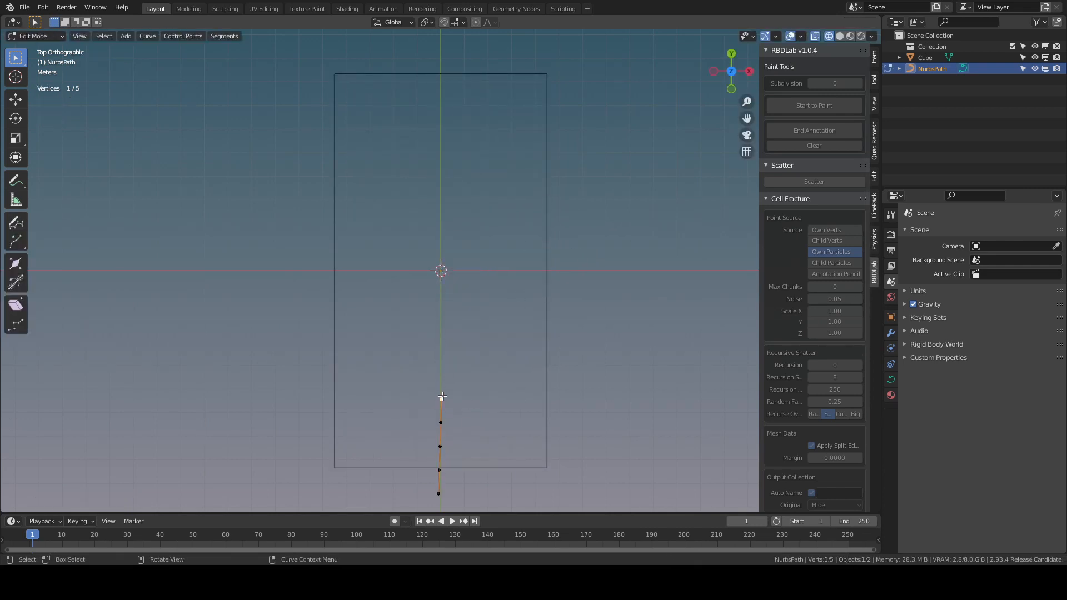
key(g)
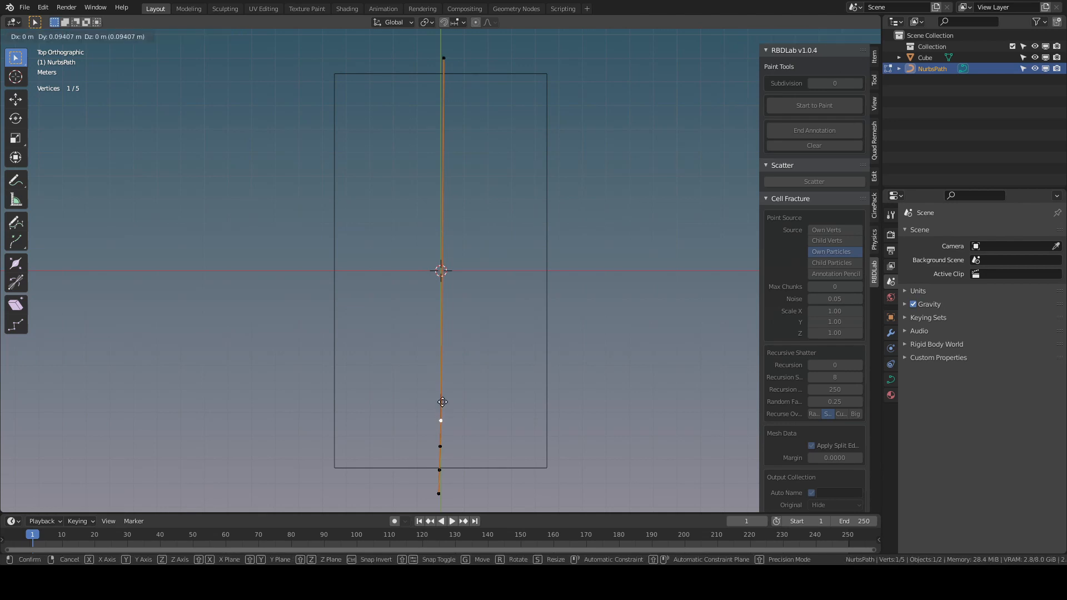
click(454, 175)
click(440, 313)
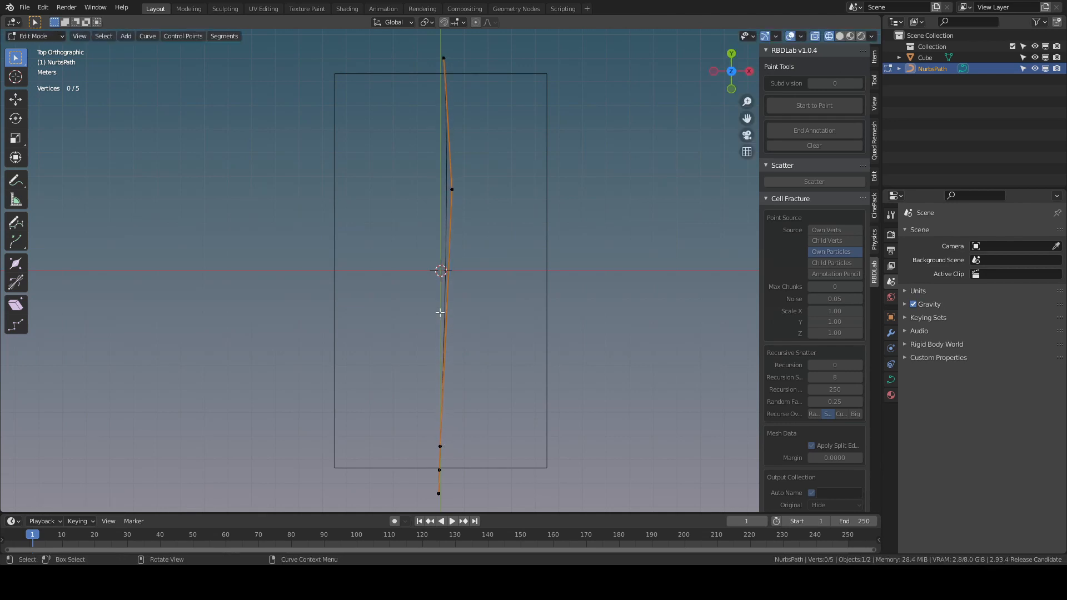
- Move the third control point to the -X side near the slab's centre and the fourth to the +X side below it
click(436, 433)
key(g)
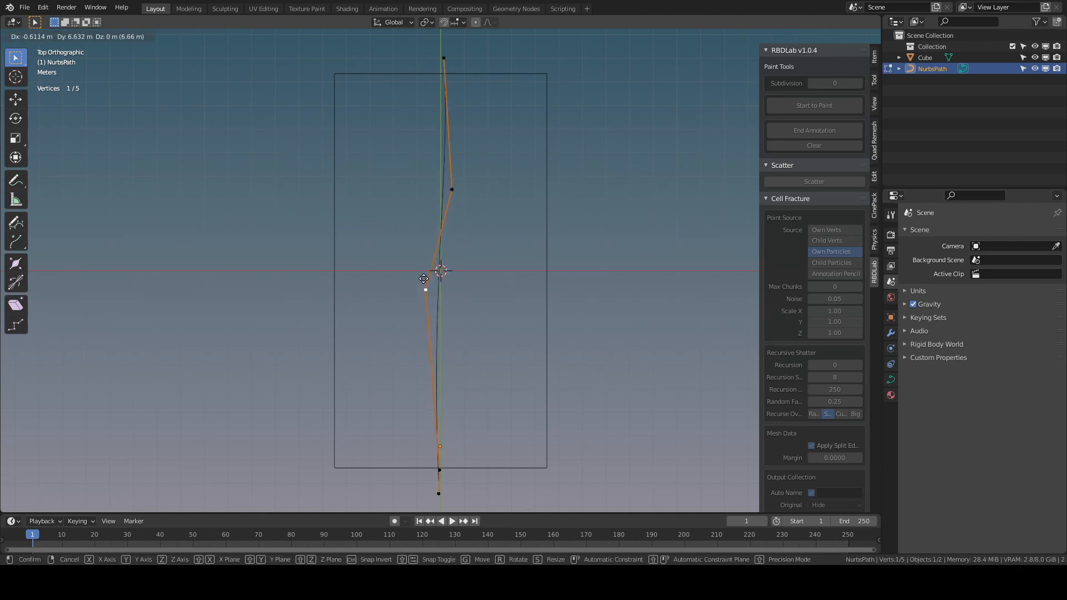
click(419, 270)
click(438, 472)
key(g)
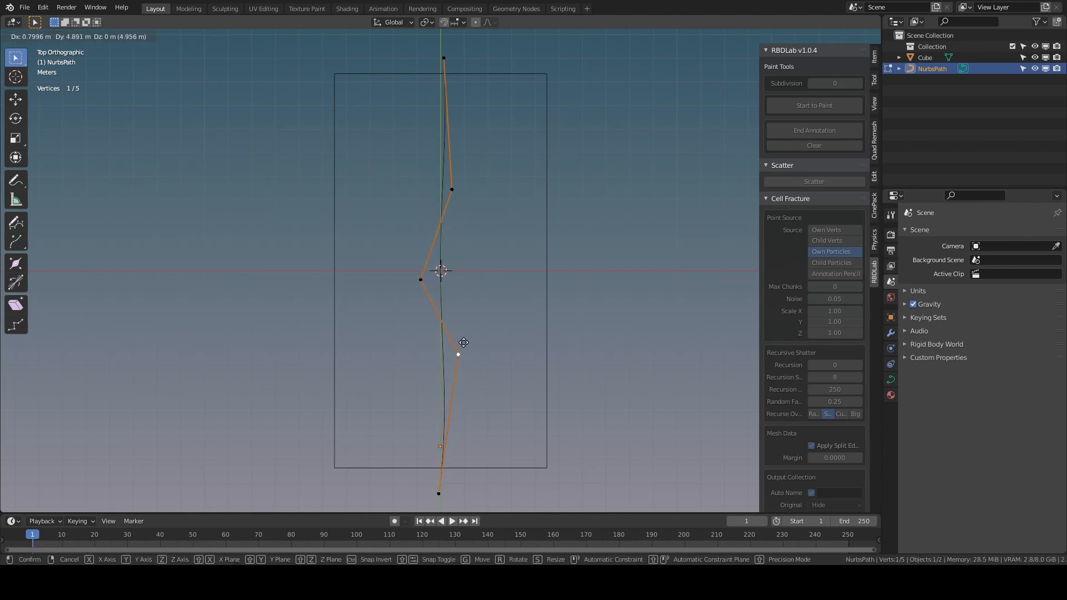
click(470, 341)
- Nudge the second control point about 0.26 m along +X, shift the far end point slightly toward -X, and finish editing the path
click(453, 191)
key(g)
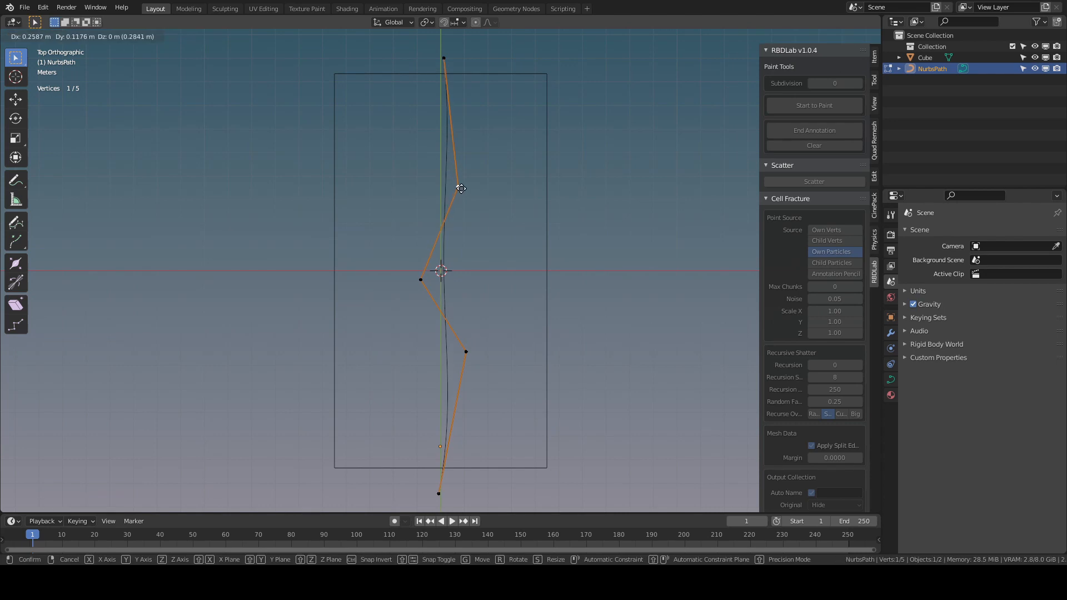
click(460, 188)
click(445, 59)
key(g)
click(438, 51)
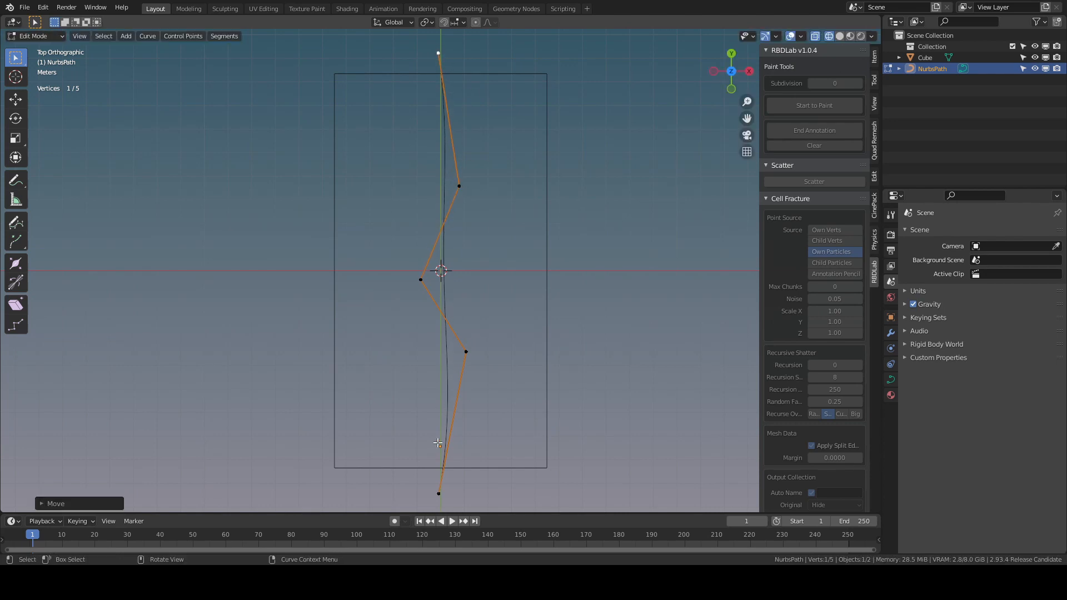
key(Tab)
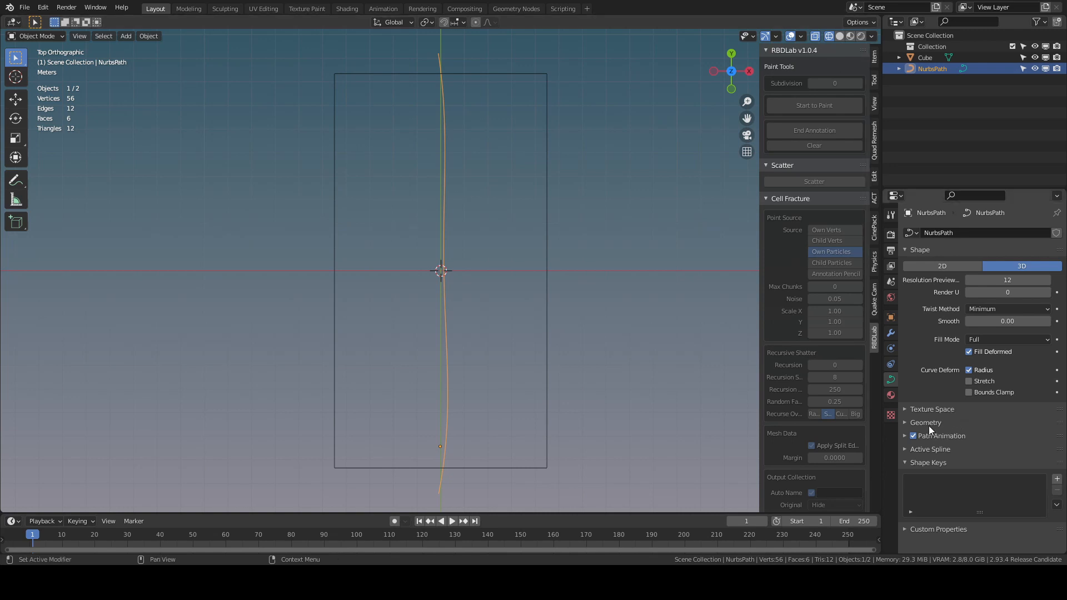
- Give the path a round bevel with a depth of 0.94 m
click(929, 426)
scroll(931, 427, down, 5)
drag(1007, 424, 1059, 424)
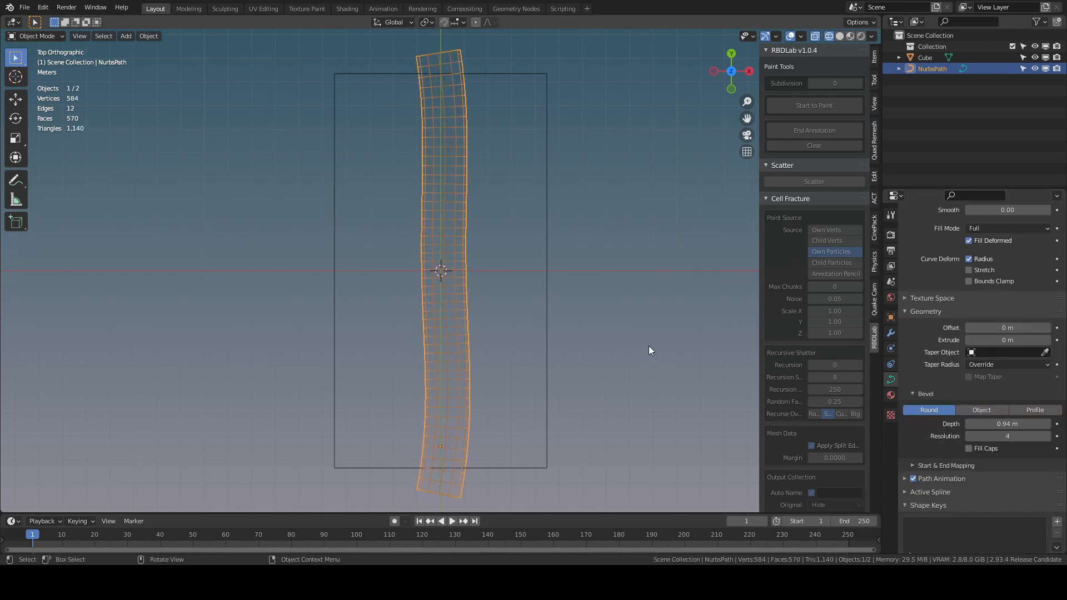
- Raise the tube along Z until it is centred on the slab's thickness
key(KP_1)
key(g)
key(z)
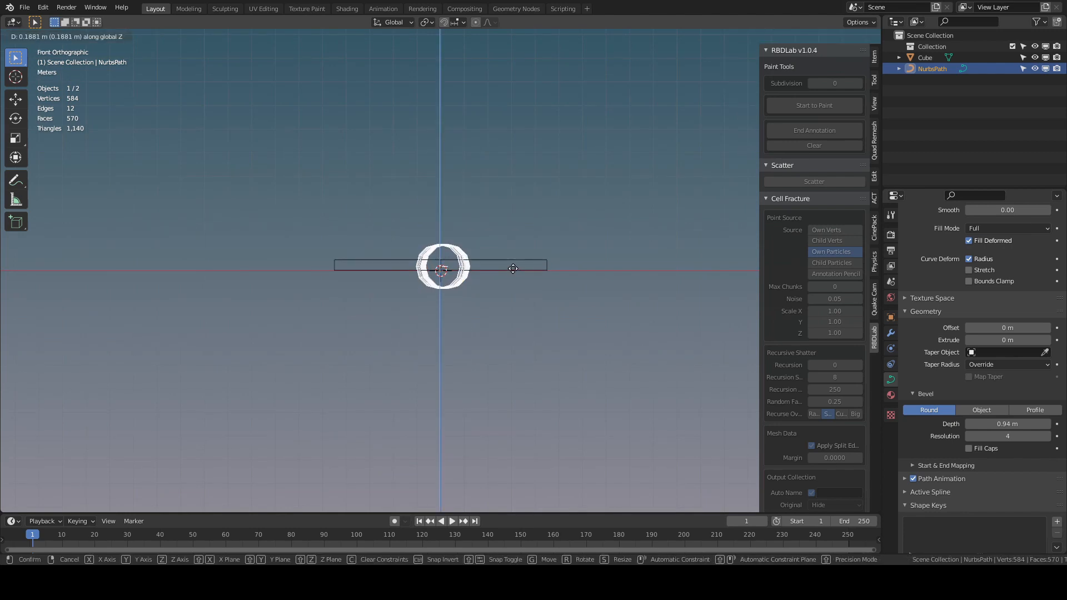
click(512, 256)
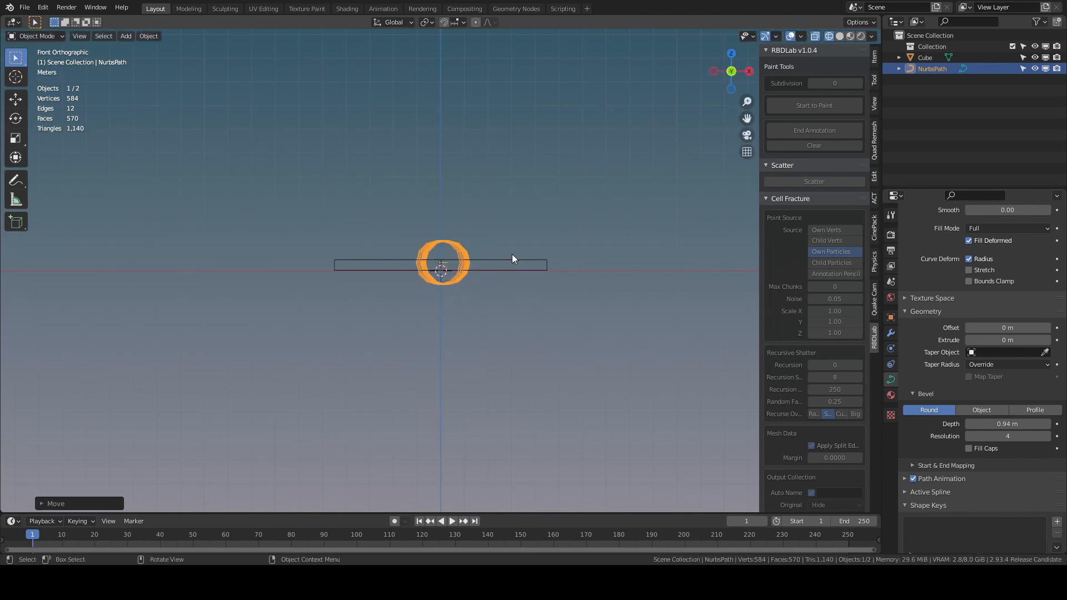
middle_drag(512, 254, 475, 301)
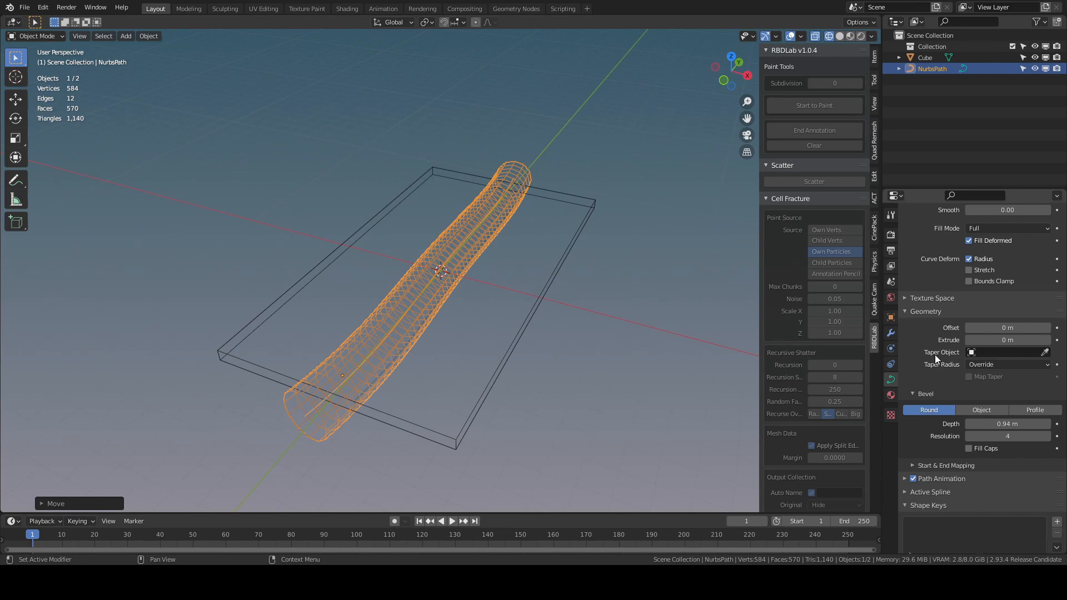
- Set the curve's preview resolution to 30 and enable Fill Caps on its bevel
scroll(935, 354, up, 5)
click(1007, 278)
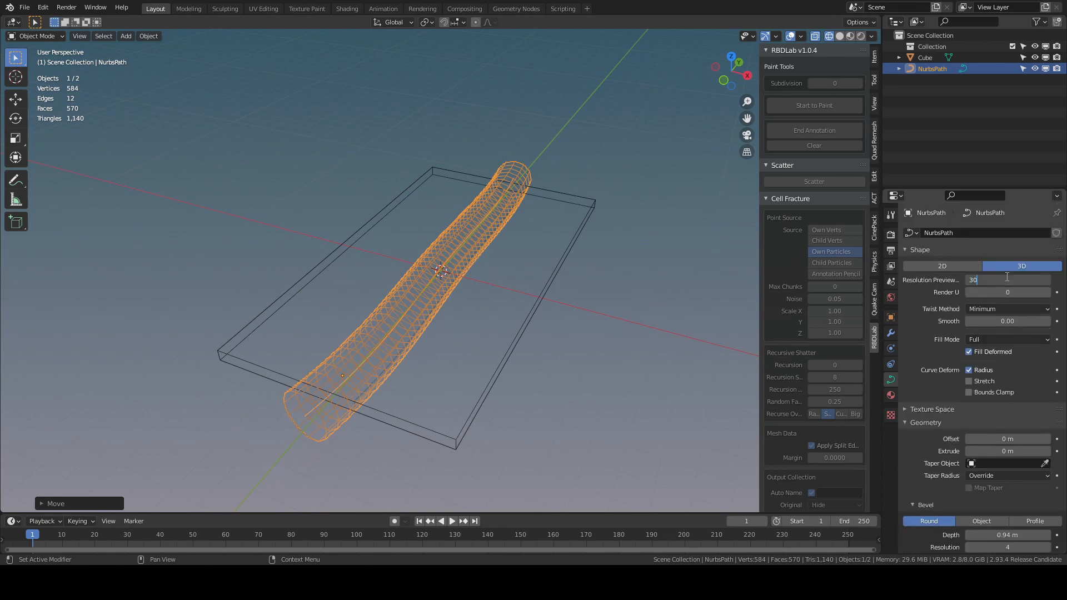
key(Return)
scroll(994, 434, down, 5)
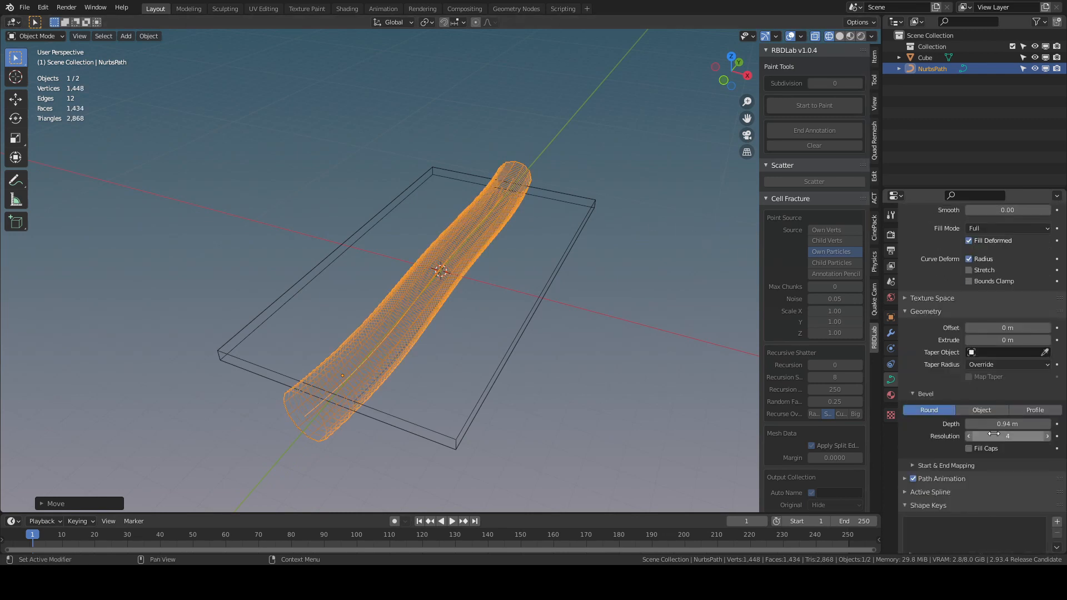
click(969, 448)
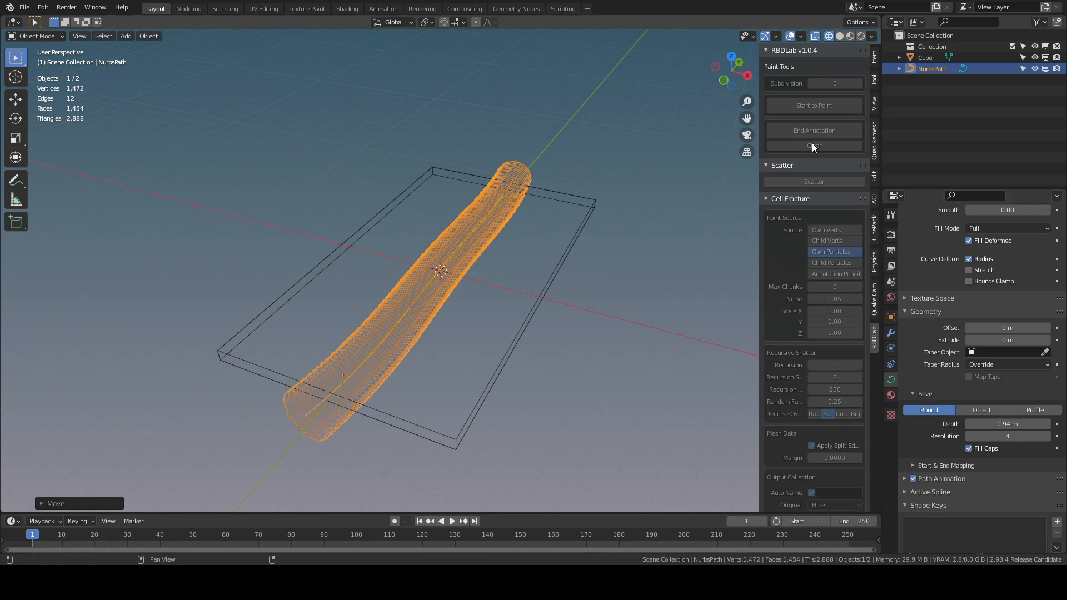
- Display the slab and tube in solid shading with X-Ray off
click(819, 35)
click(839, 35)
mouse_move(295, 319)
middle_down()
mouse_move(391, 273)
mouse_move(351, 294)
mouse_move(444, 286)
mouse_move(379, 289)
mouse_move(385, 302)
middle_up()
click(814, 37)
- Switch the solid viewport lighting to MatCap and select only the tube
key(alt+a)
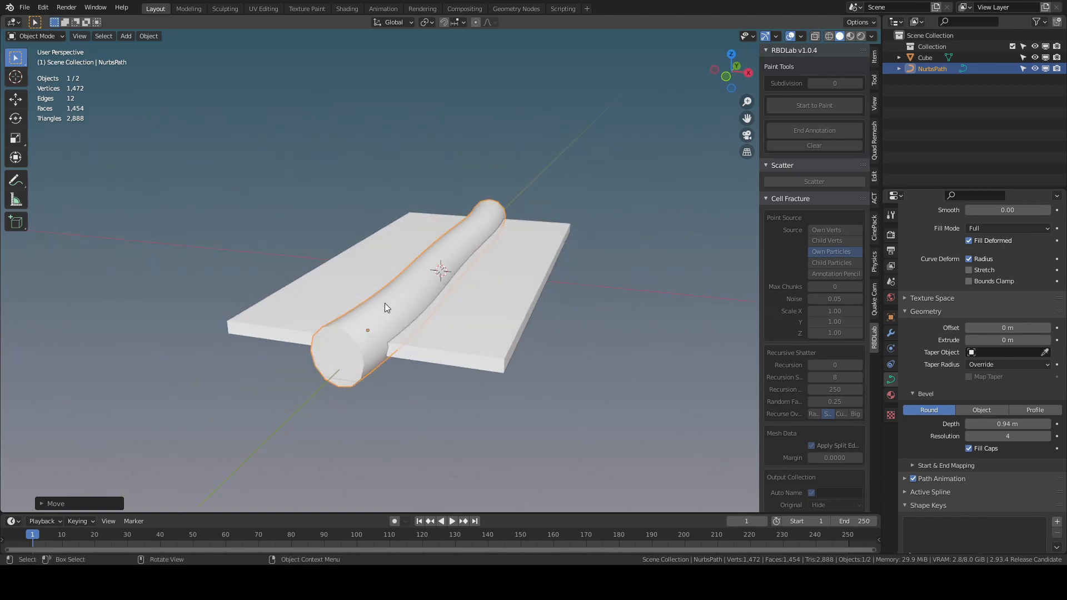
click(870, 38)
click(851, 87)
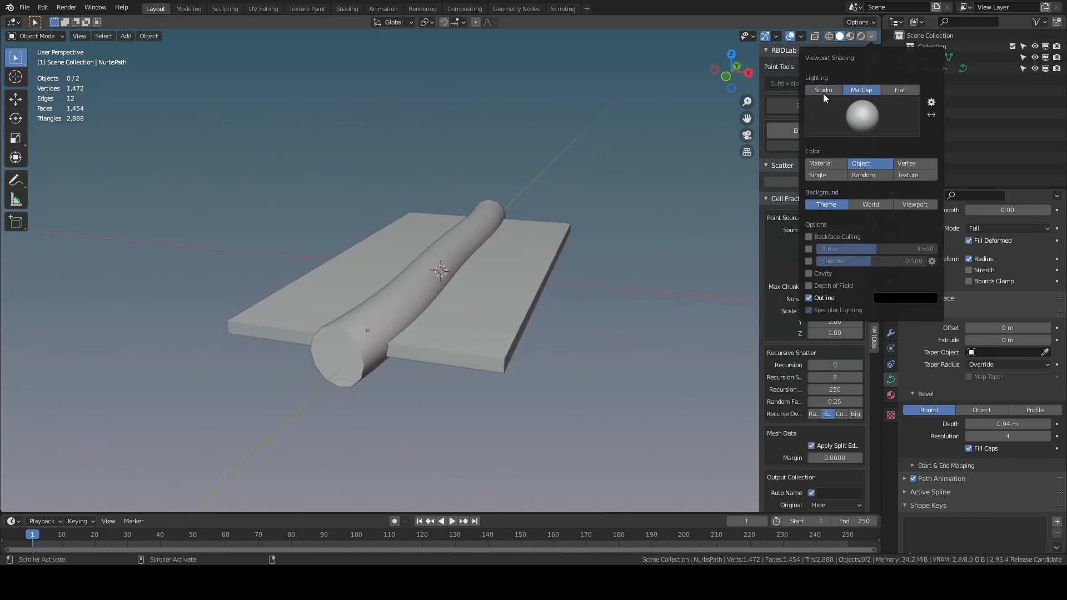
click(392, 290)
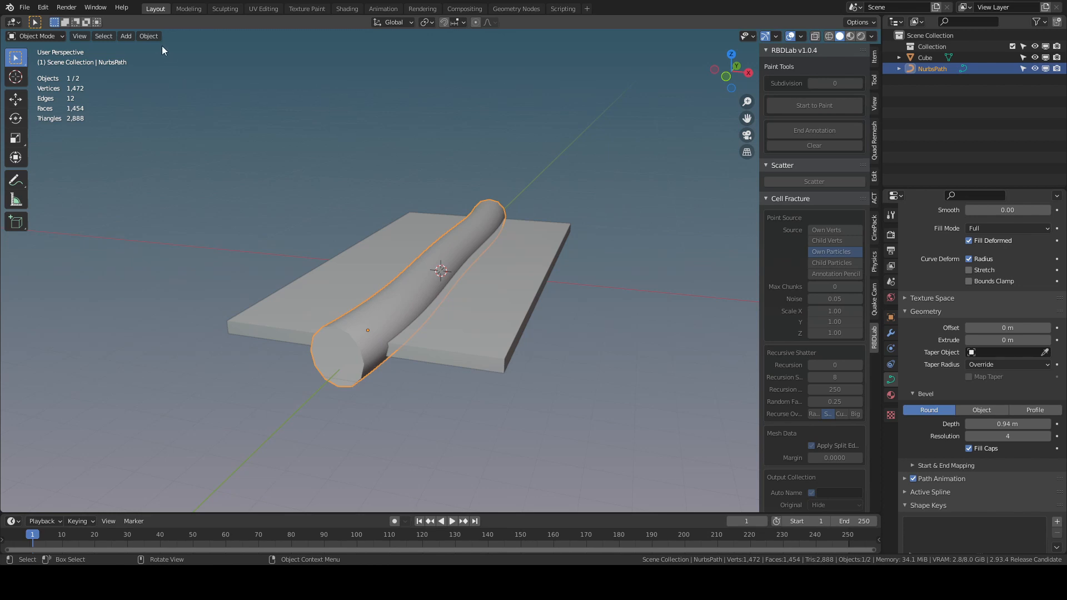
- Convert the tube curve to a mesh
click(148, 36)
mouse_move(157, 328)
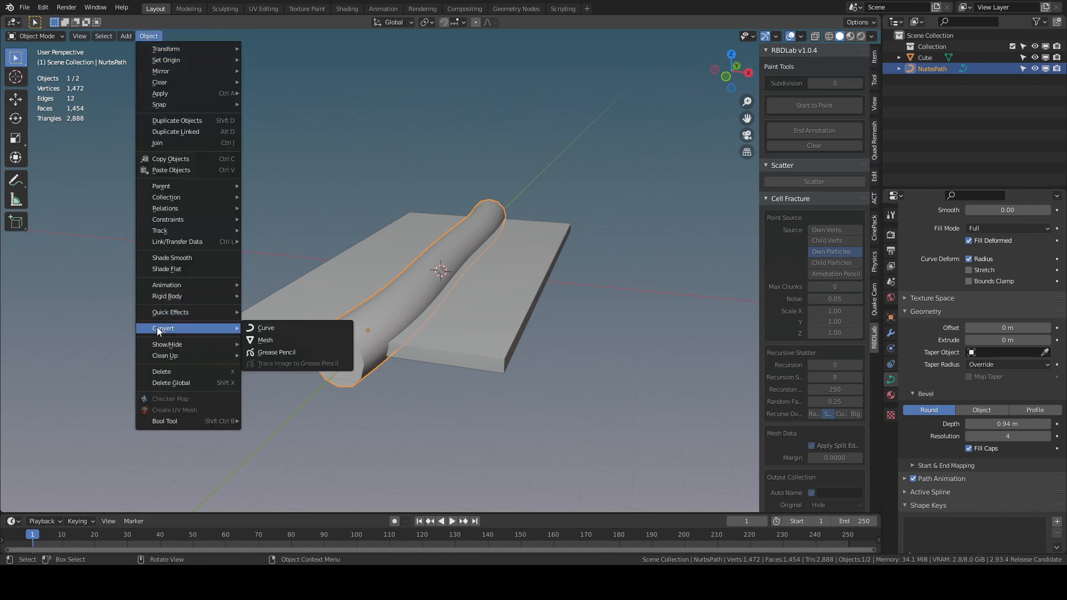
click(265, 339)
- Parent the tube mesh to the slab using the plain Object option
shift+click(487, 328)
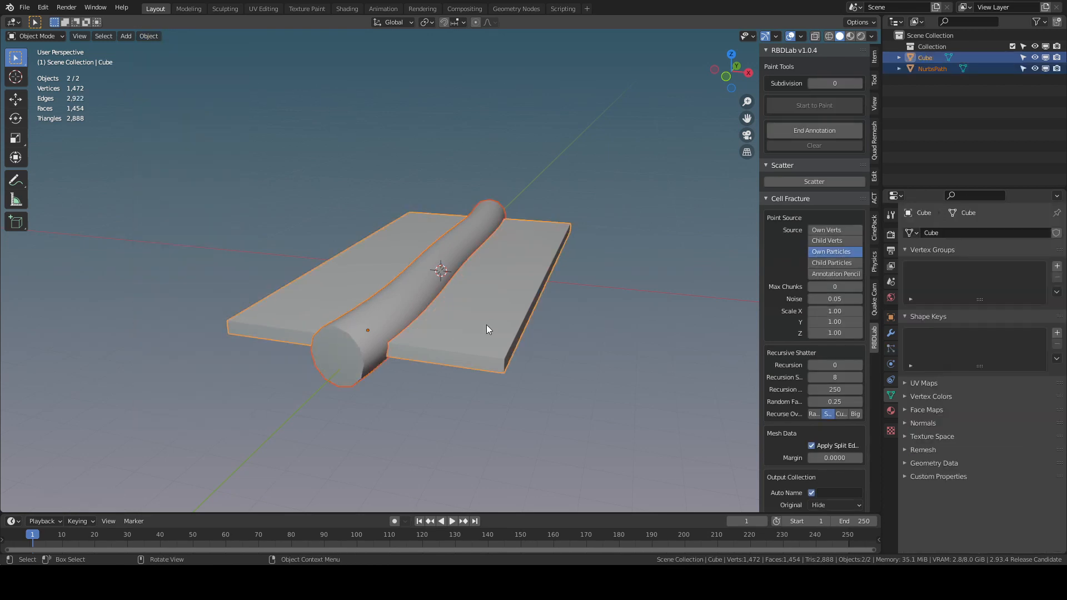
key(ctrl+p)
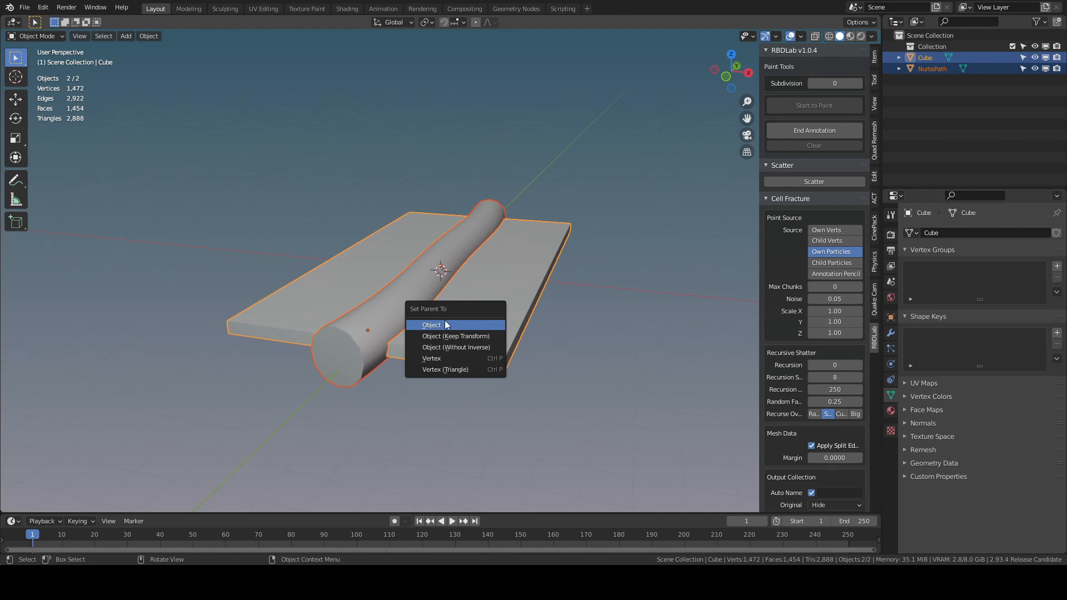
click(445, 325)
- With only the slab selected, end annotation mode and add Child Verts to Own Particles as the fracture point sources
click(492, 298)
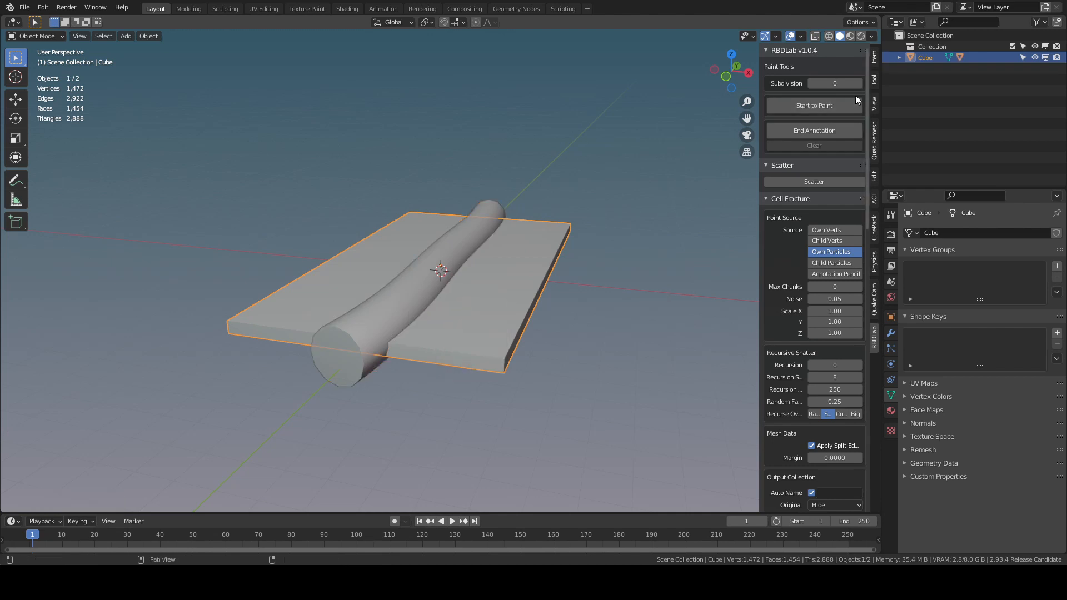
click(803, 131)
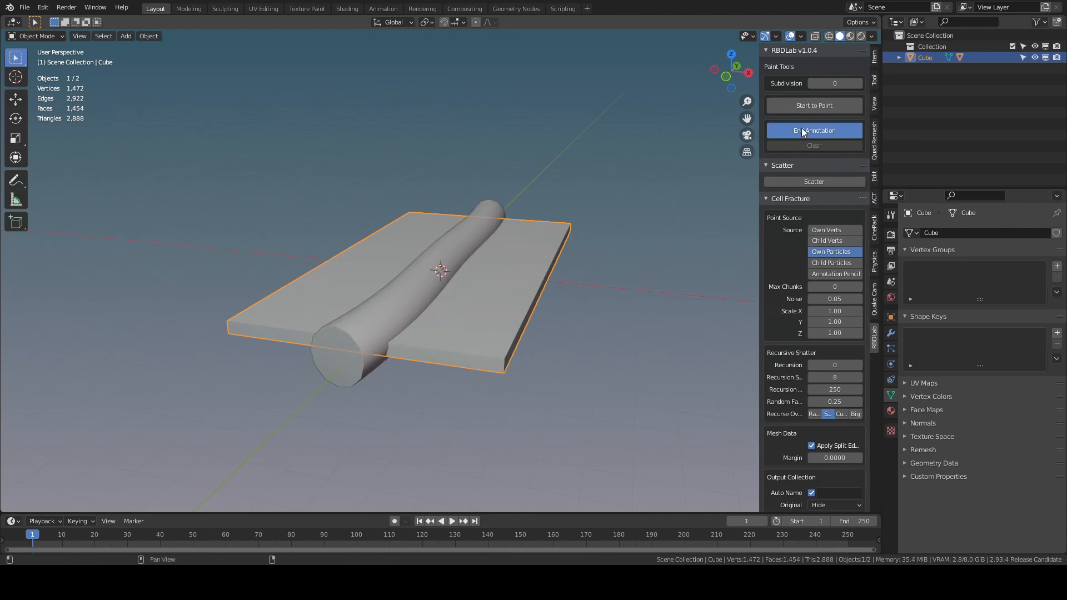
shift+click(817, 228)
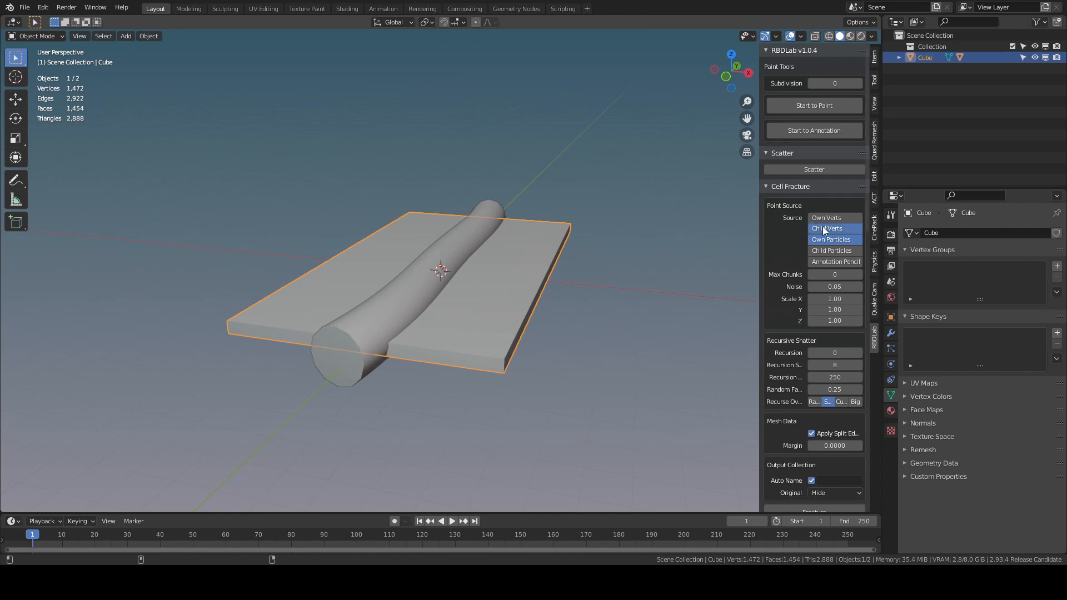
- Scatter particles through the slab and run Cell Fracture on it
click(816, 170)
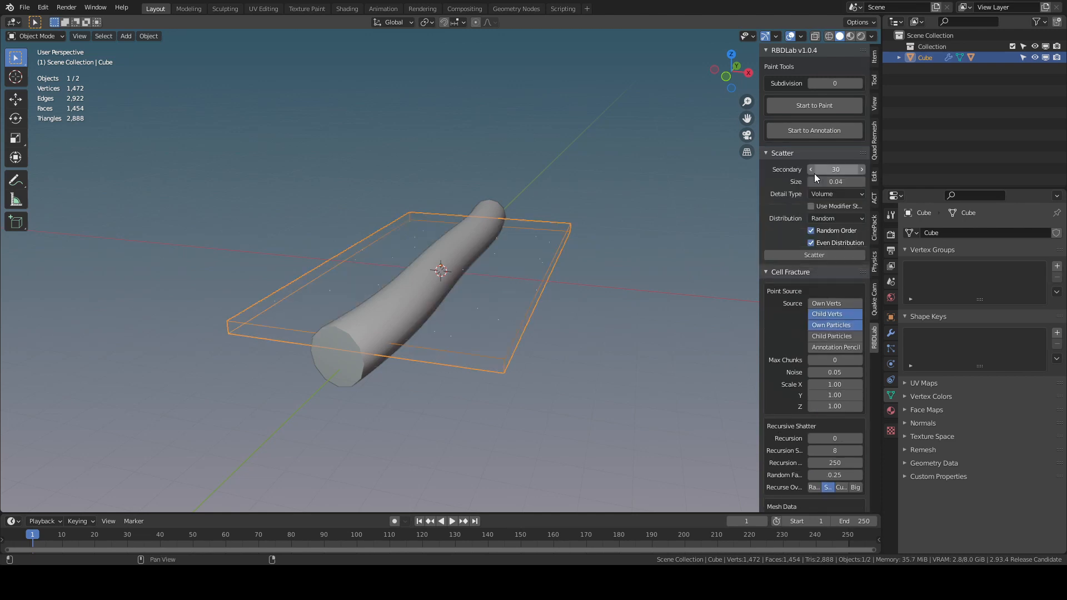
scroll(813, 338, down, 8)
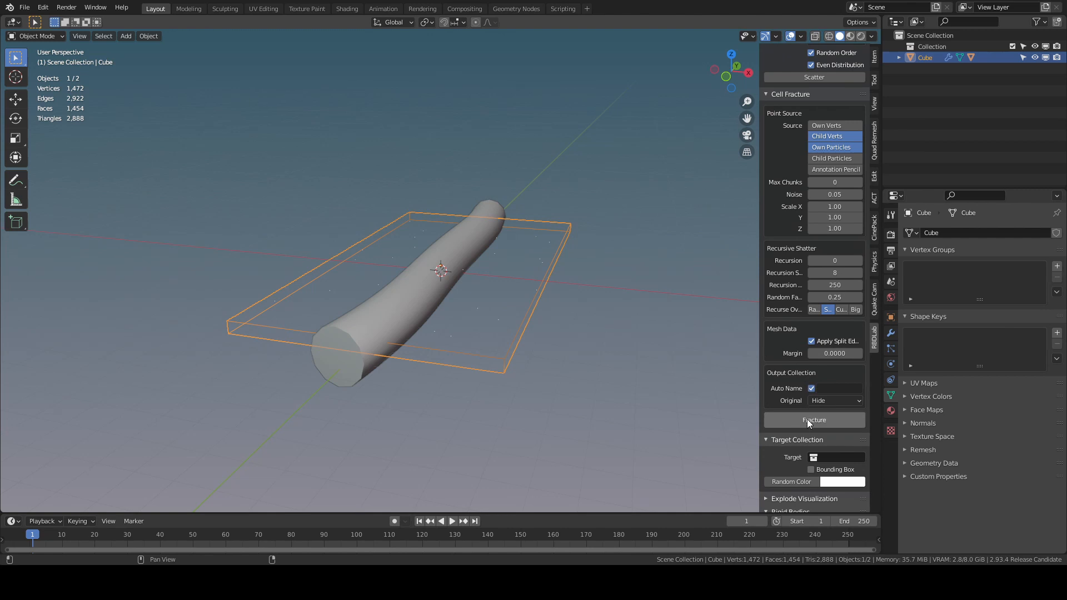
click(807, 419)
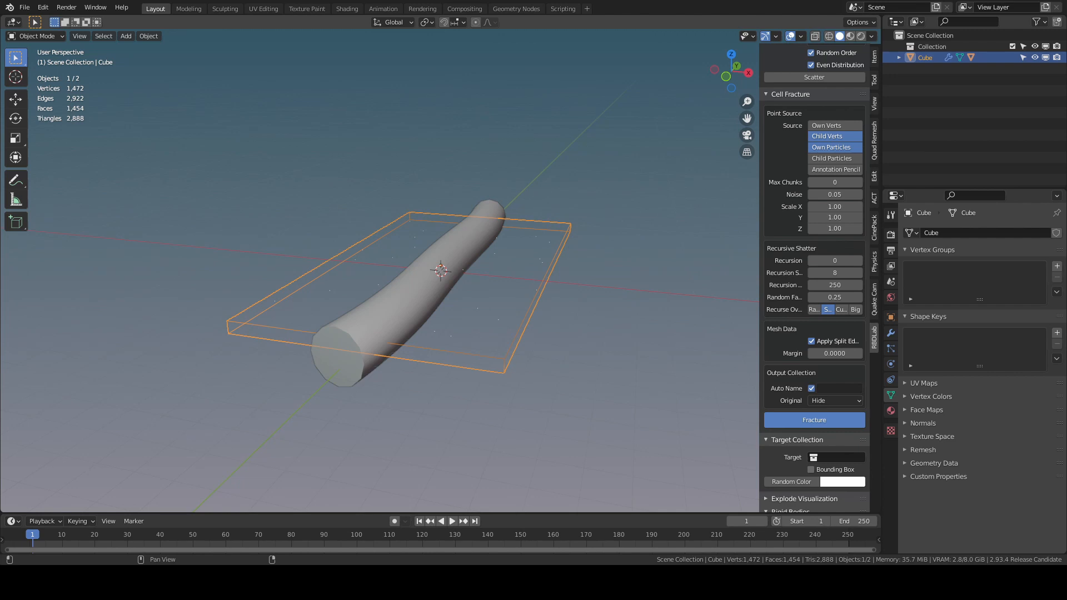
- Delete the tube from the scene, keeping only the fractured slab pieces
click(399, 308)
key(x)
click(399, 303)
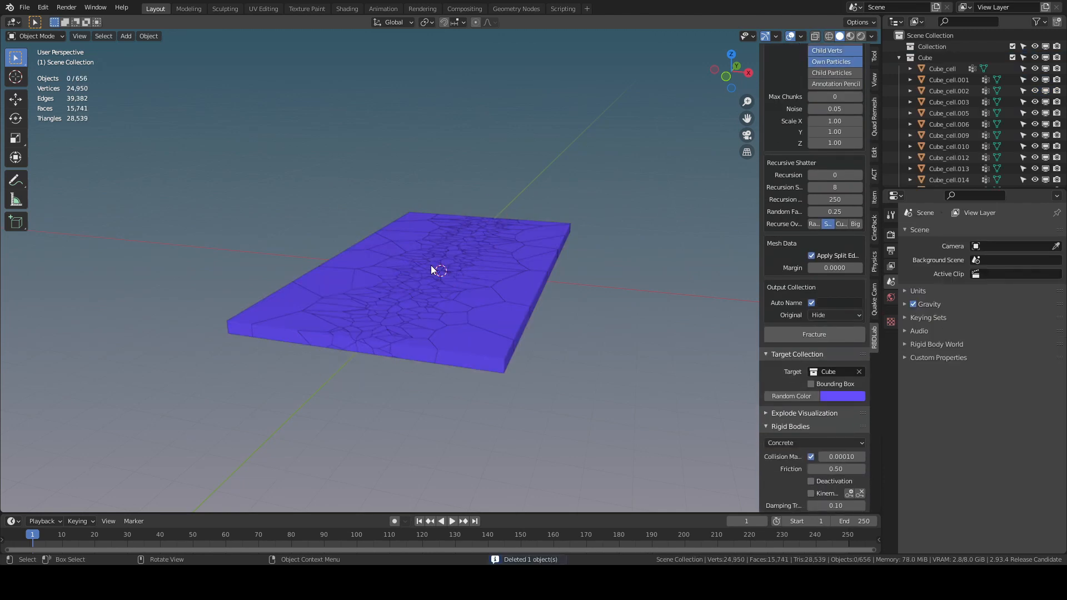
middle_drag(432, 265, 381, 288)
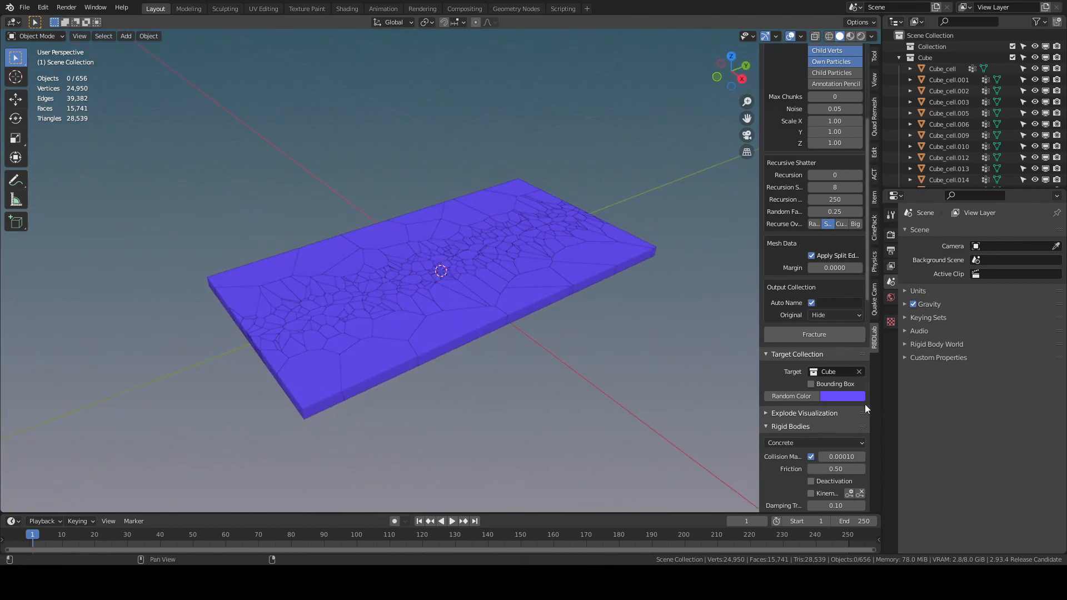
- Add active rigid bodies with Deactivation enabled to the slab pieces and add a ground
scroll(865, 405, down, 6)
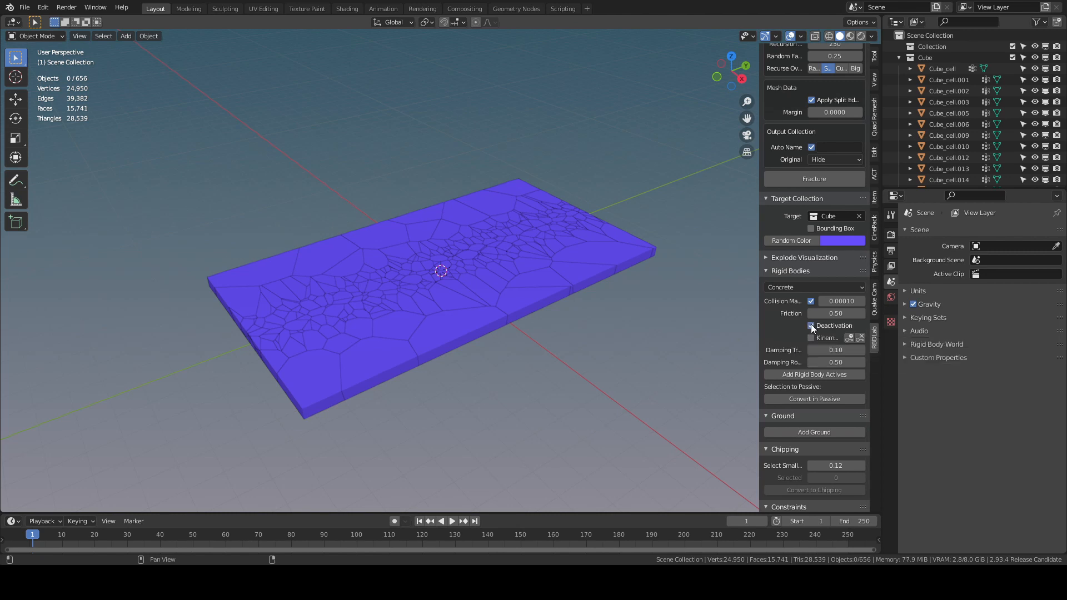
click(795, 374)
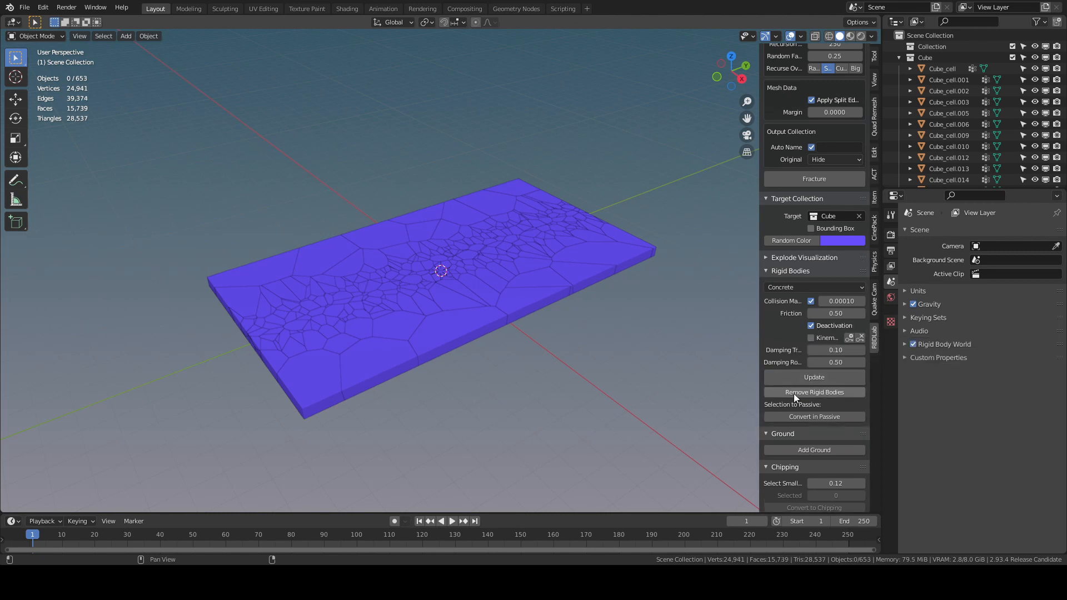
click(799, 448)
- Play the simulation to check how the pieces rest on the ground, and return to the first frame
middle_drag(445, 405, 482, 363)
key(space)
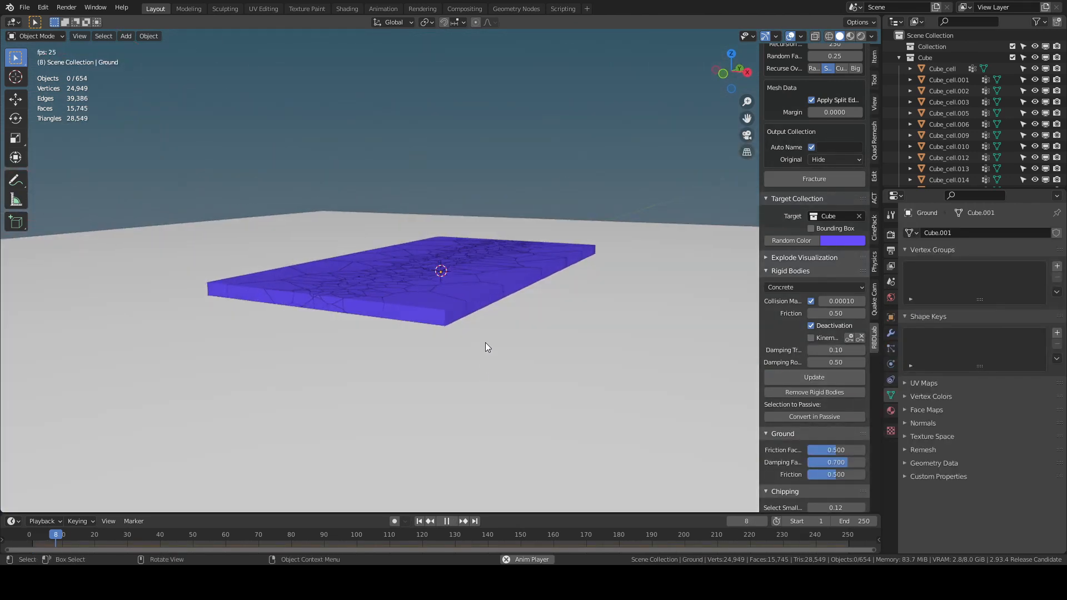
click(419, 521)
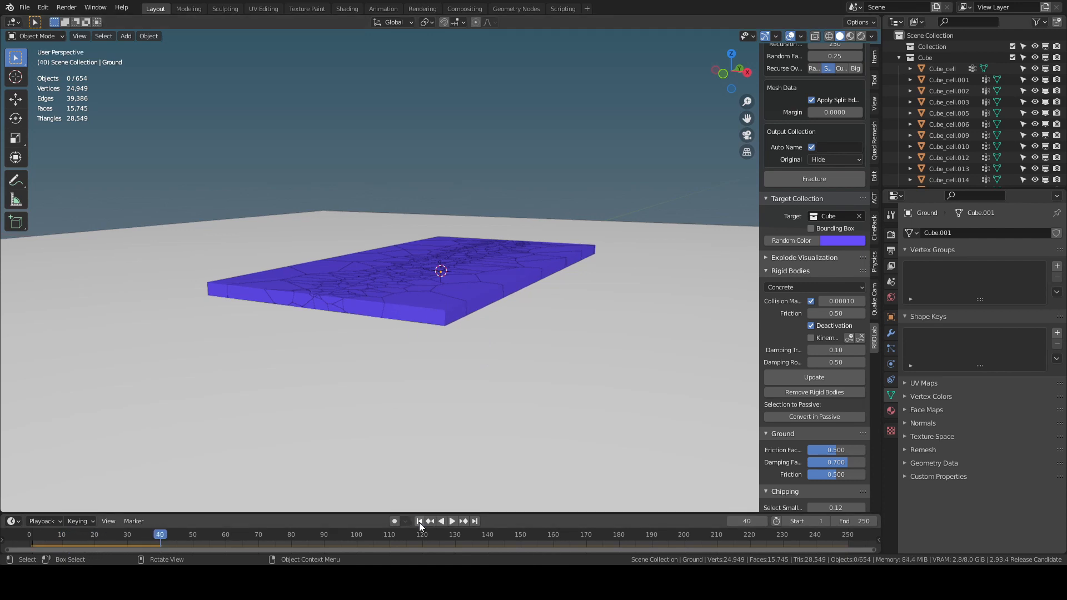
- Set the snapping target to Increment, move the ground beneath the slab and deselect it
click(478, 395)
click(456, 22)
click(448, 63)
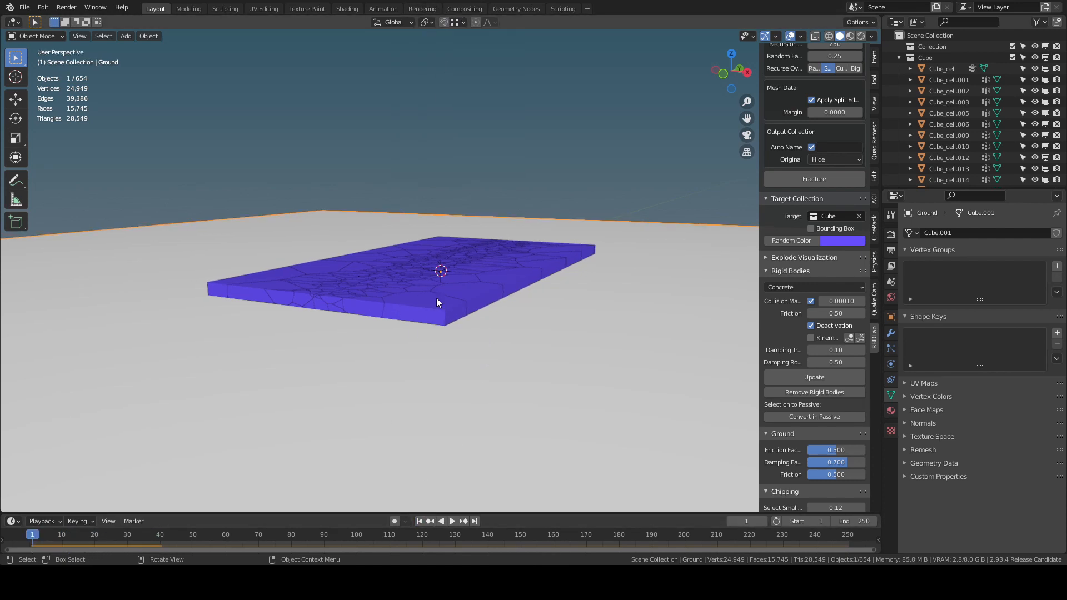
key(g)
click(440, 334)
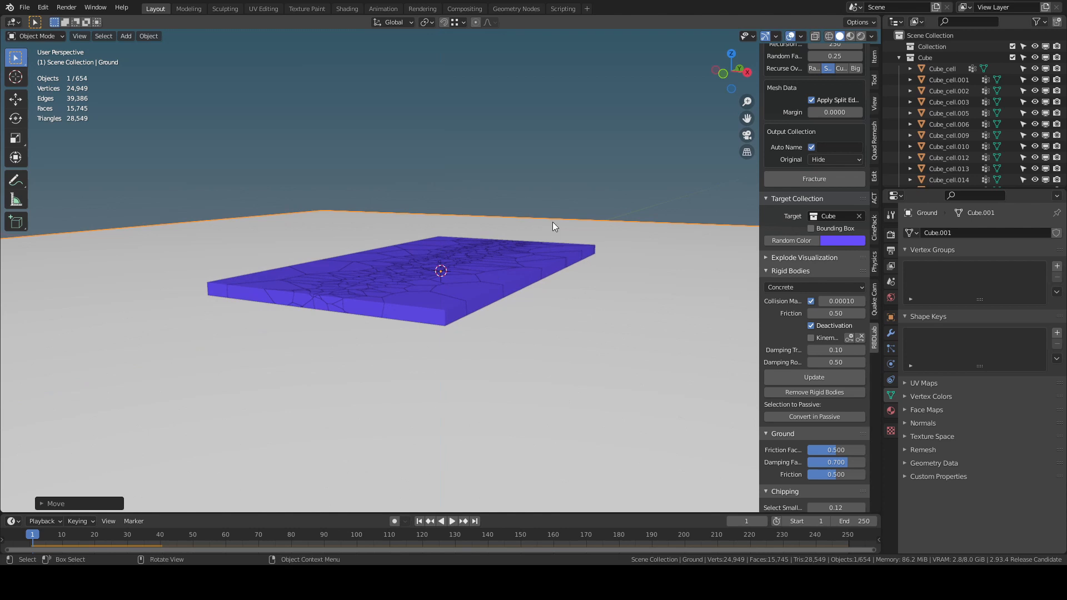
middle_drag(552, 222, 386, 239)
click(387, 94)
middle_drag(387, 95, 443, 124)
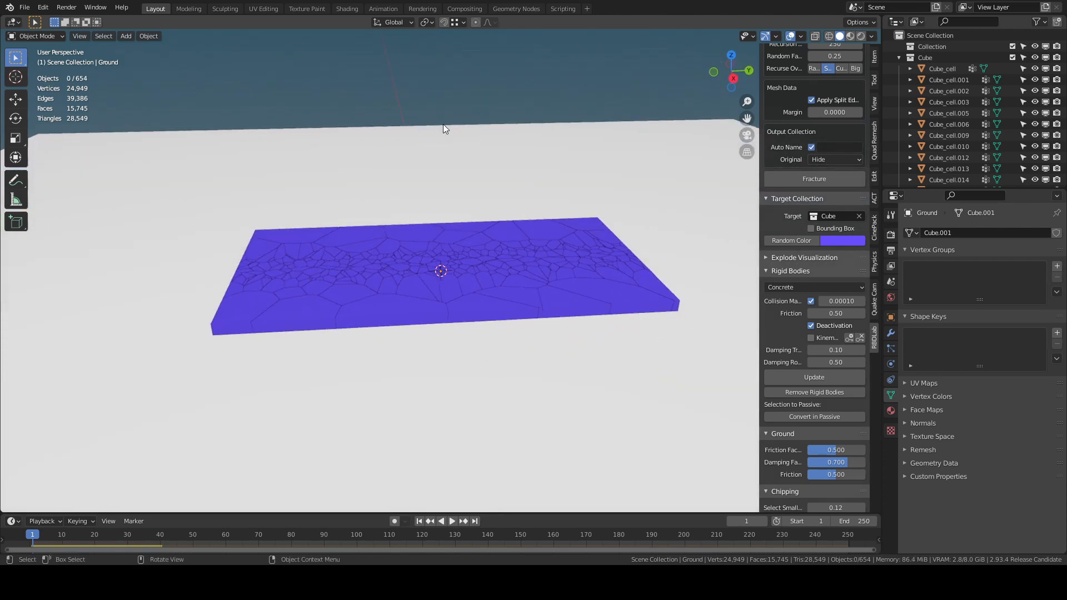
- Add a cube, raise it 1 m along Z and move it just beyond the slab's short end
key(shift+a)
mouse_move(442, 125)
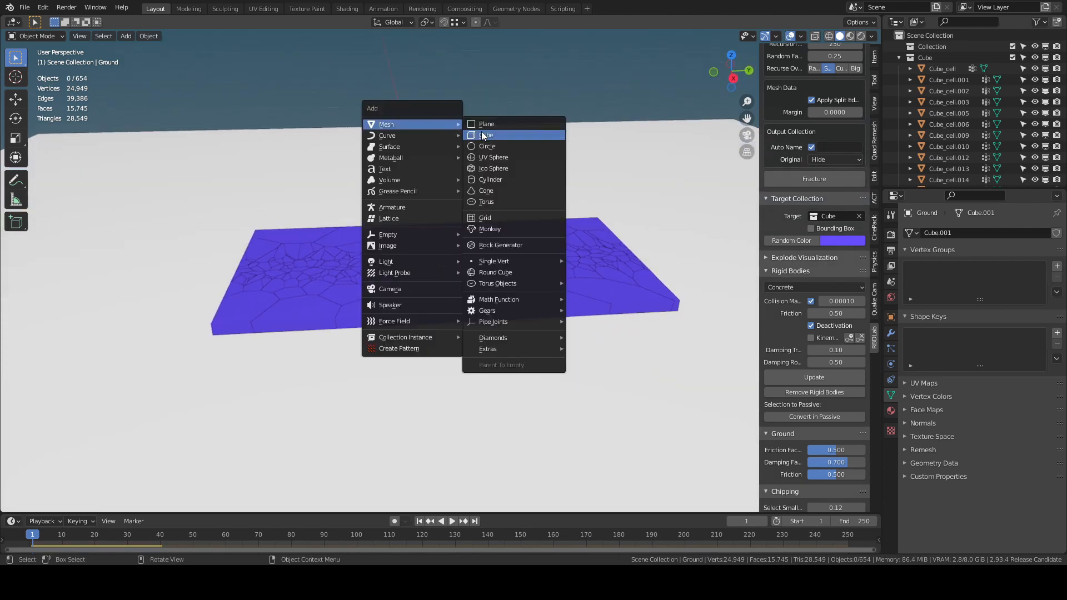
click(522, 135)
text(gz1)
key(Return)
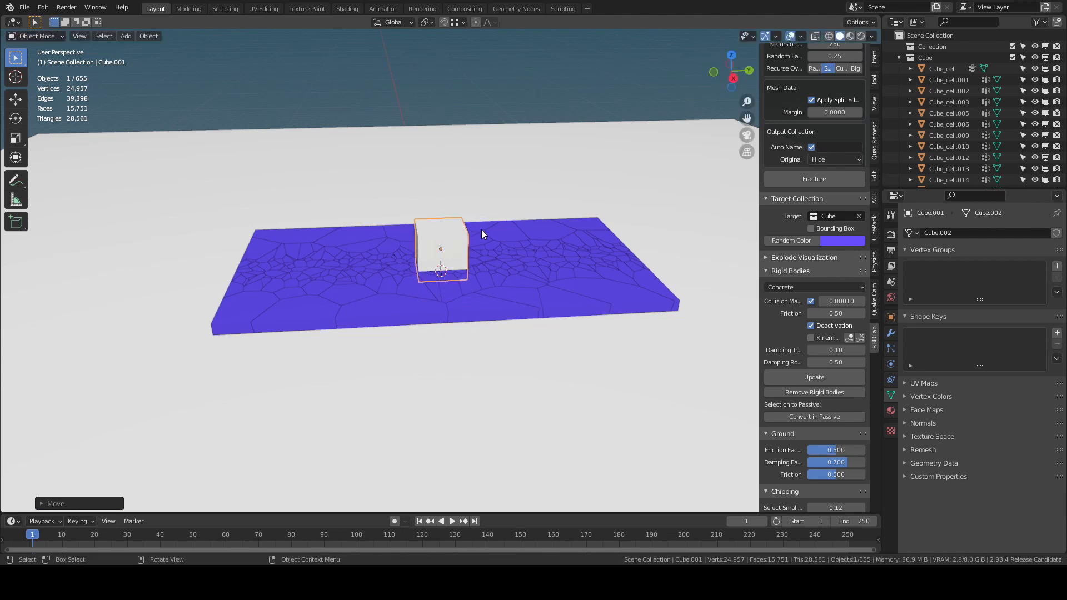
key(g)
click(198, 244)
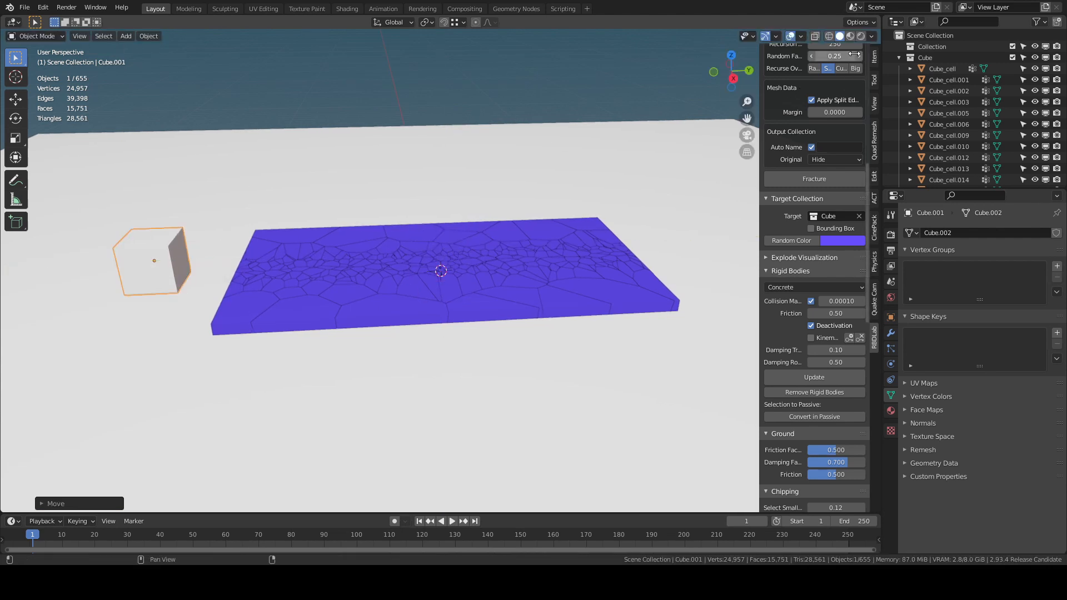
- Enable Cavity with type Both in the viewport shading options
click(873, 36)
click(810, 285)
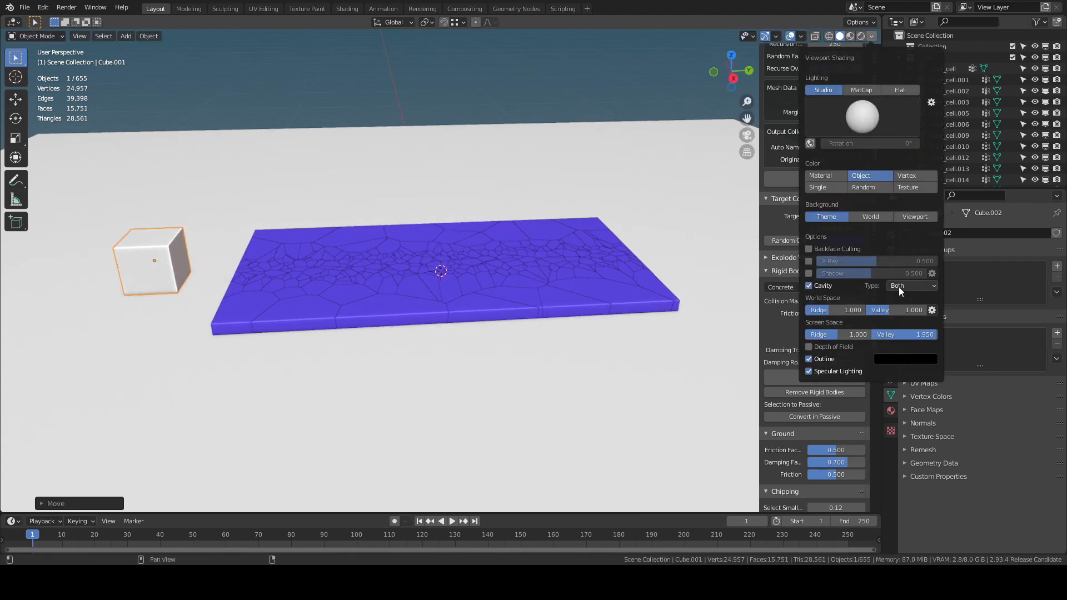
mouse_move(329, 279)
shift+middle_down()
mouse_move(494, 285)
mouse_move(389, 271)
shift+middle_up()
click(378, 270)
key(s)
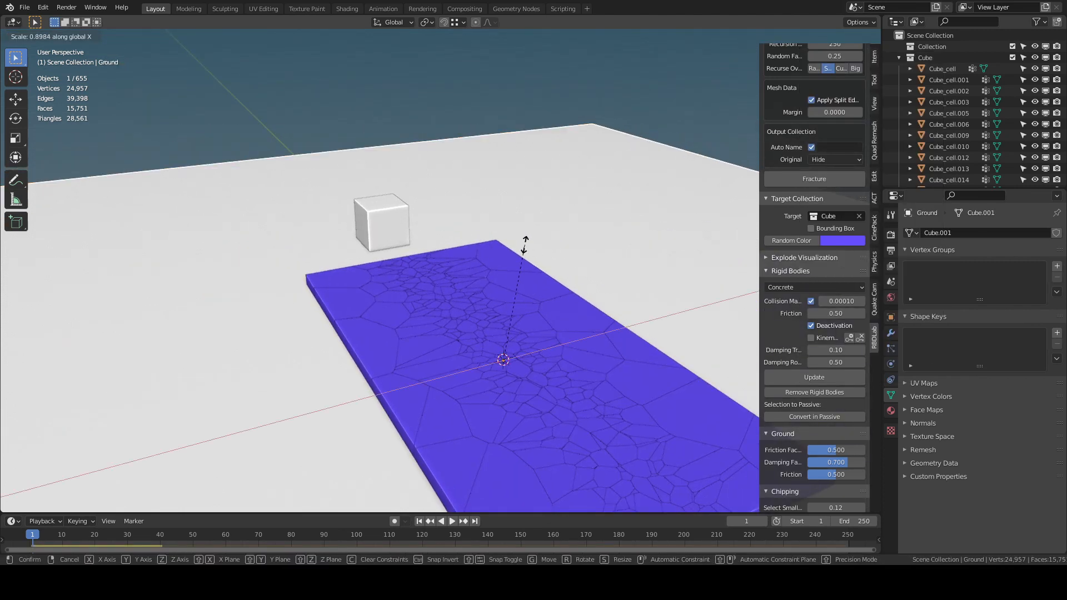
key(Escape)
- Narrow the cube along the X axis to about 0.58 of its width
click(391, 214)
key(s)
key(x)
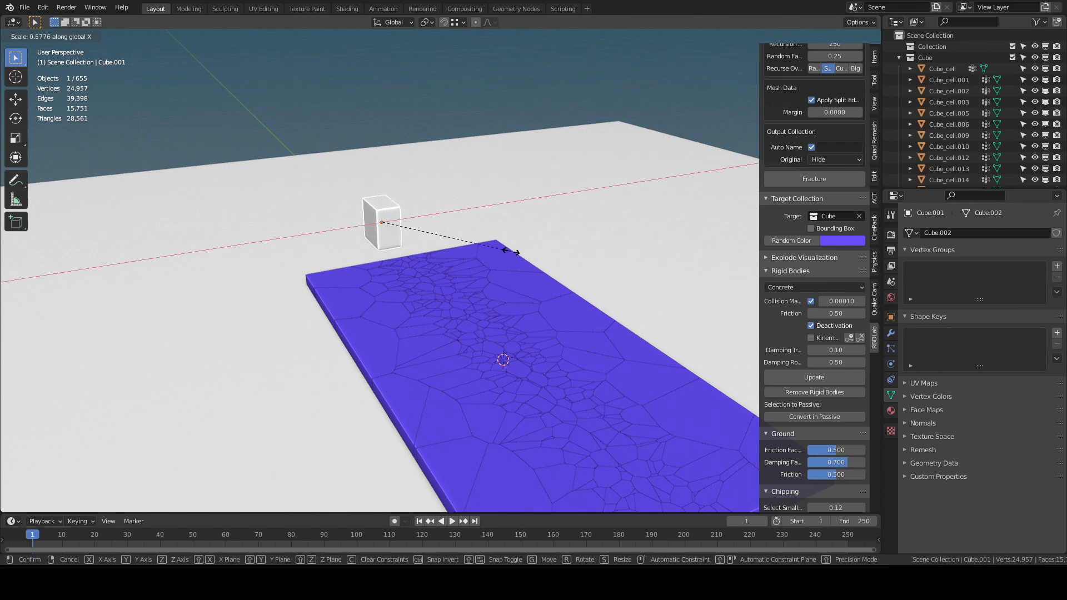
click(478, 250)
- Lower the cube's top face about 0.83 m along Z in Edit Mode
key(Tab)
key(3)
click(382, 202)
key(g)
key(z)
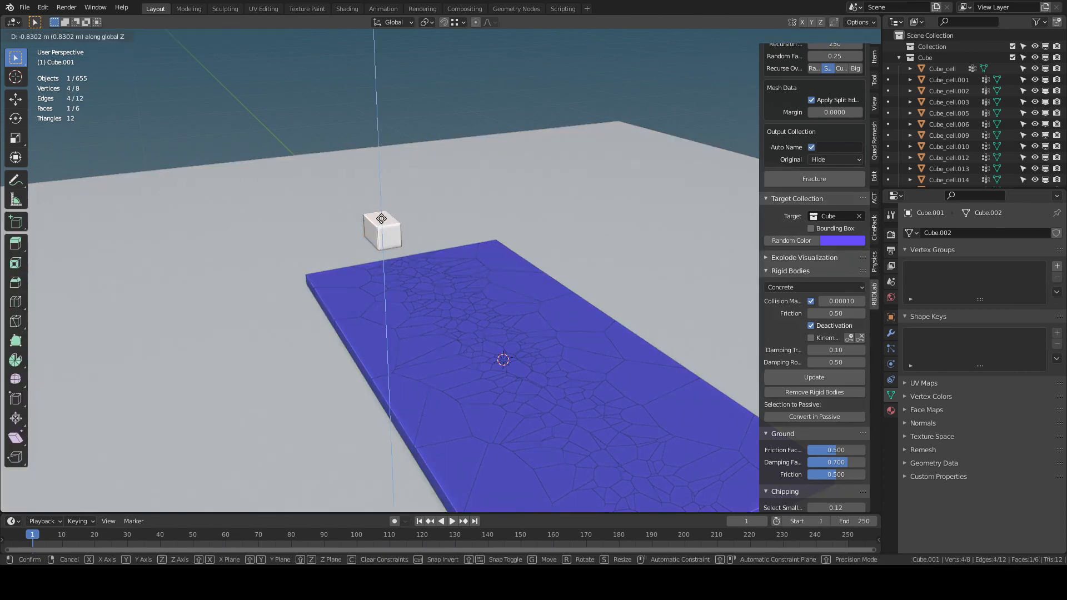
click(382, 219)
- Slide the cube's top edge facing the slab back along Y to form a sloped wedge, and return to Object Mode
key(2)
key(g)
key(y)
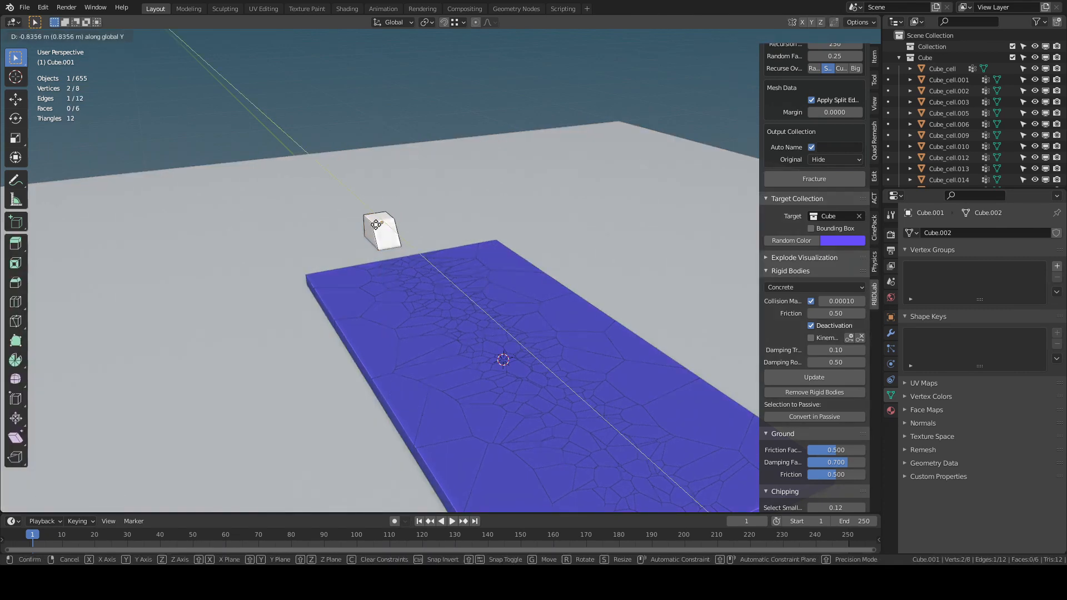
click(369, 226)
middle_drag(369, 226, 465, 219)
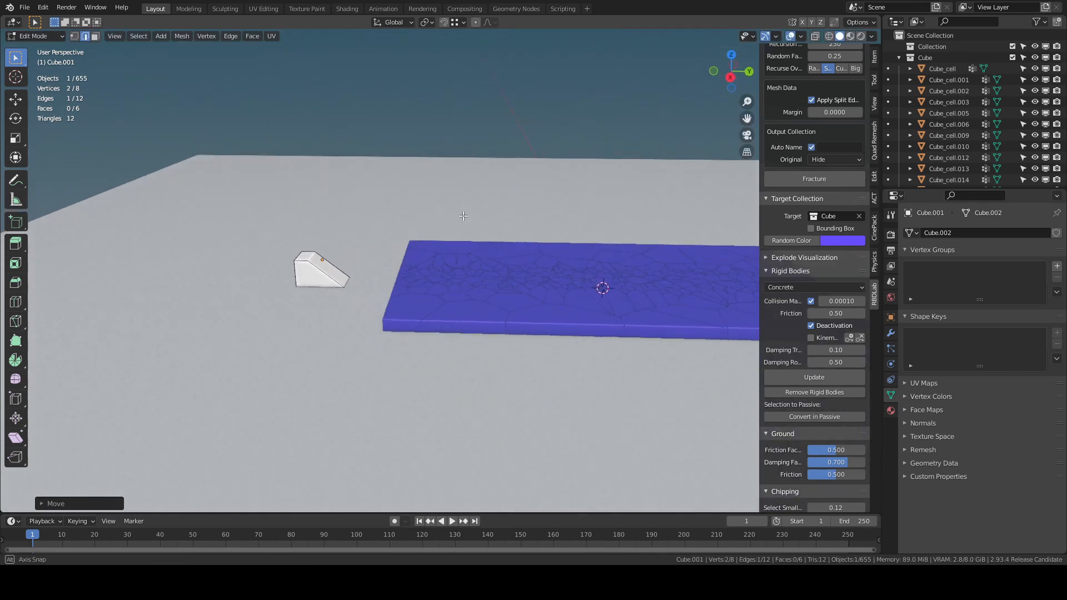
key(Tab)
- Apply the wedge's scale and set its origin to the centre of its geometry
shift+middle_drag(528, 238, 432, 243)
key(ctrl+a)
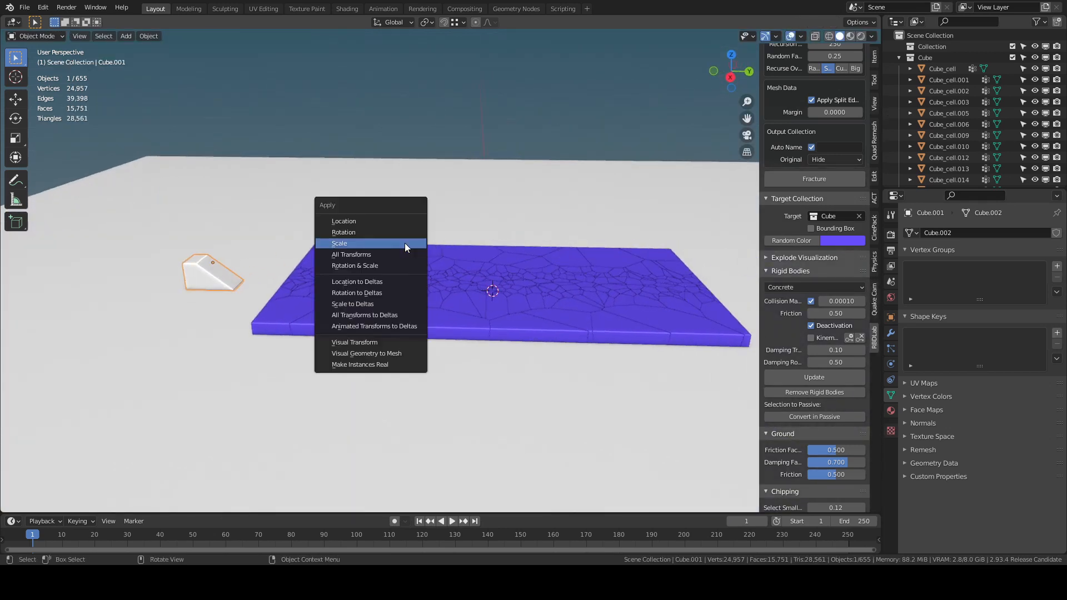
click(405, 244)
key(q)
click(399, 252)
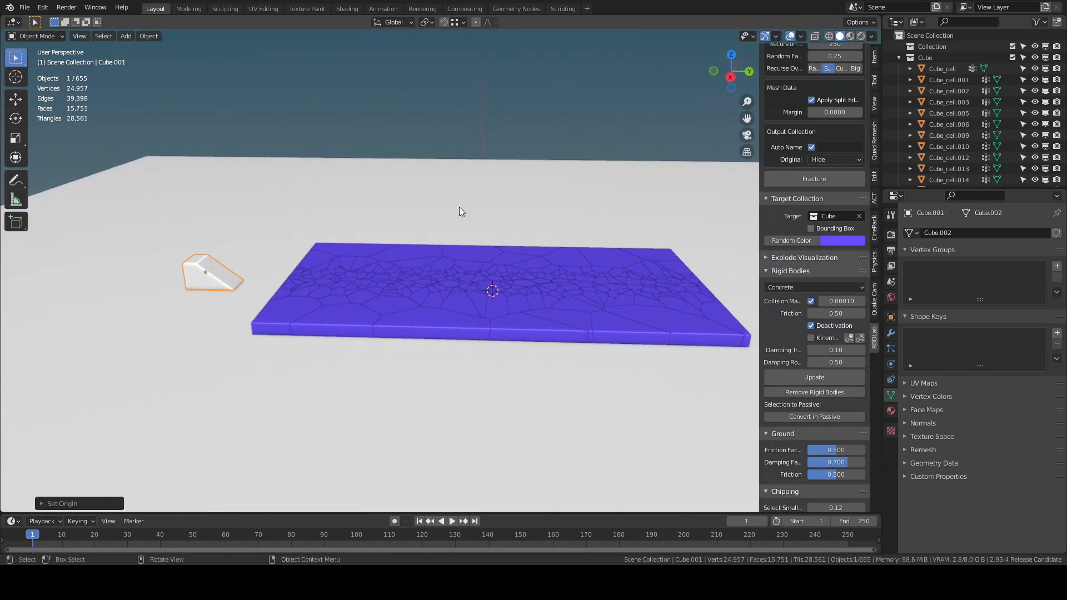
- Animate the wedge moving about 16 m along Y through the slab, with location keyframes at frames 1 and 60
key(i)
click(458, 237)
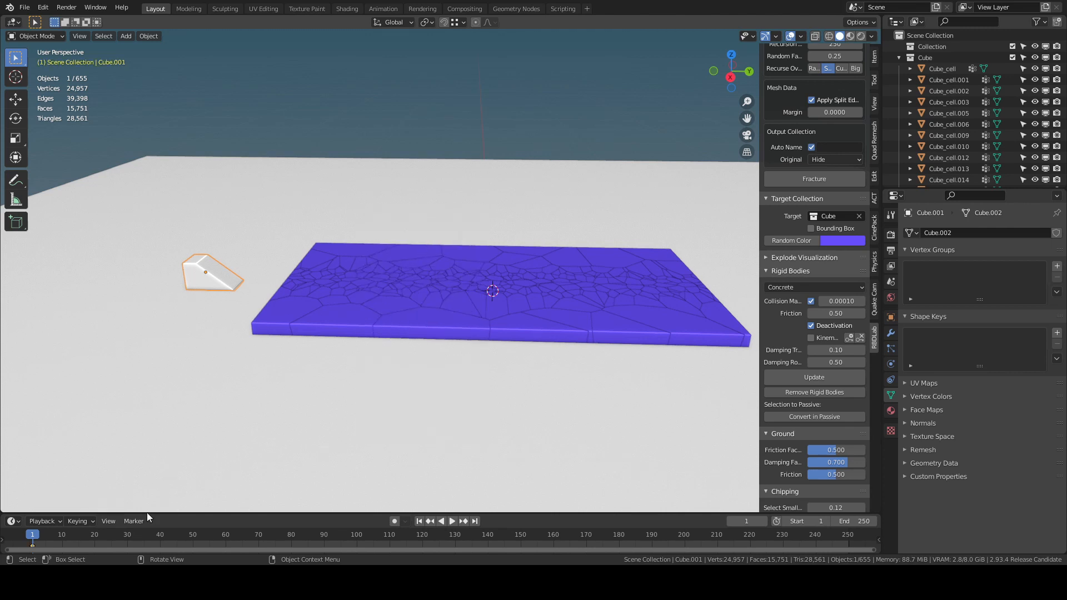
click(194, 535)
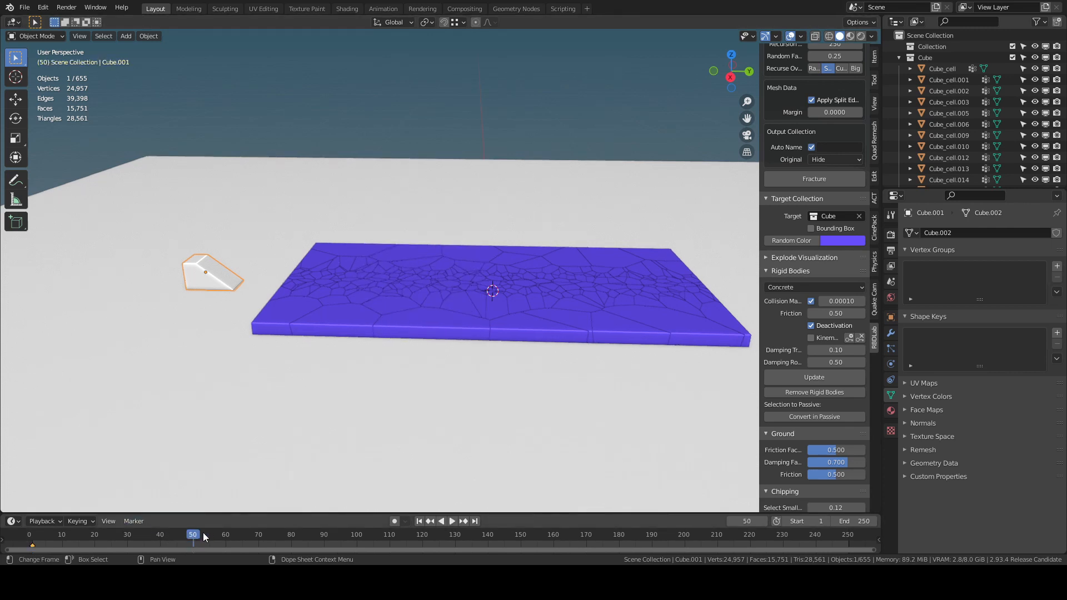
key(space)
shift+middle_drag(341, 348, 264, 355)
key(g)
key(y)
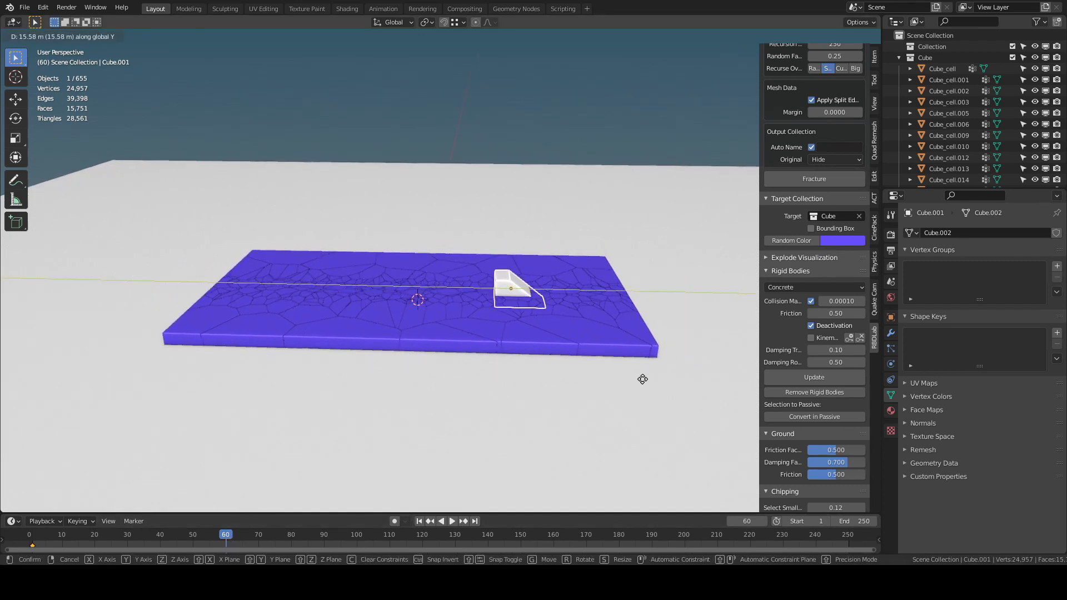
click(660, 383)
key(i)
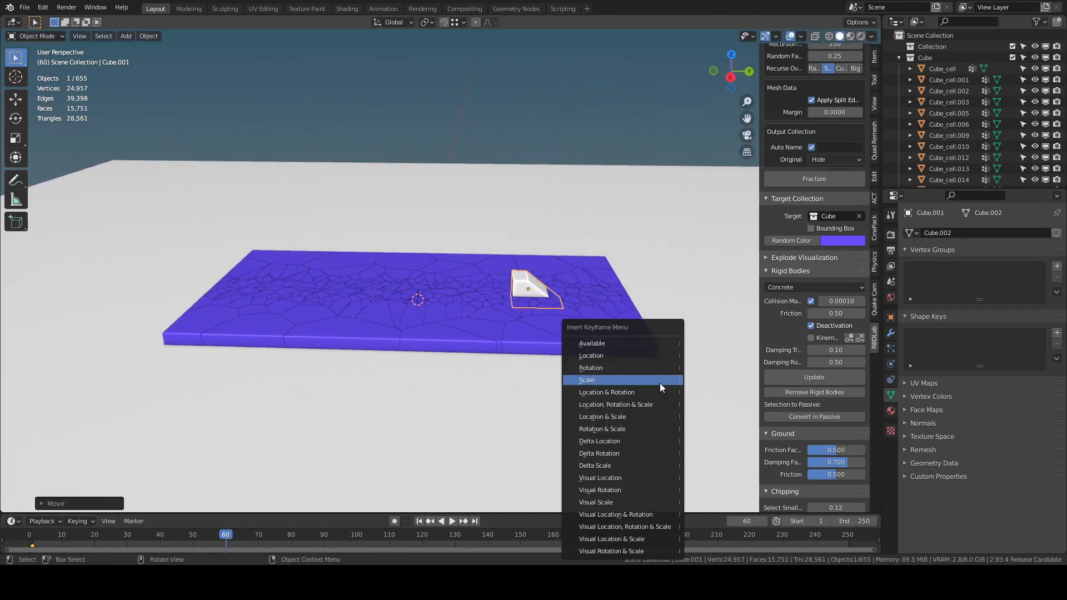
click(651, 355)
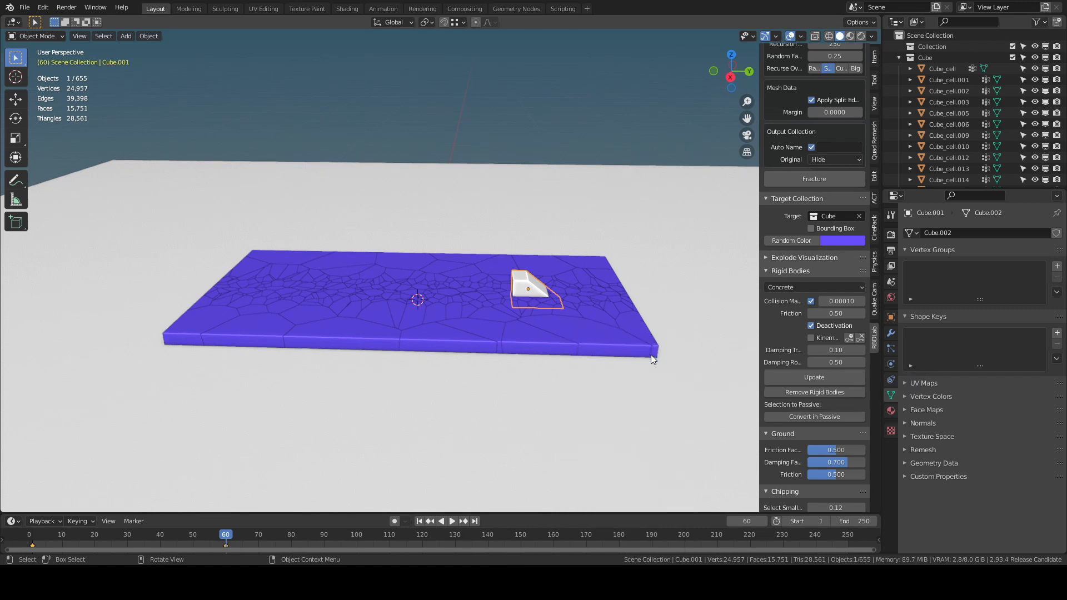
- Give the wedge a passive, animated rigid body with a Mesh collision shape
click(891, 364)
click(1009, 258)
click(1005, 303)
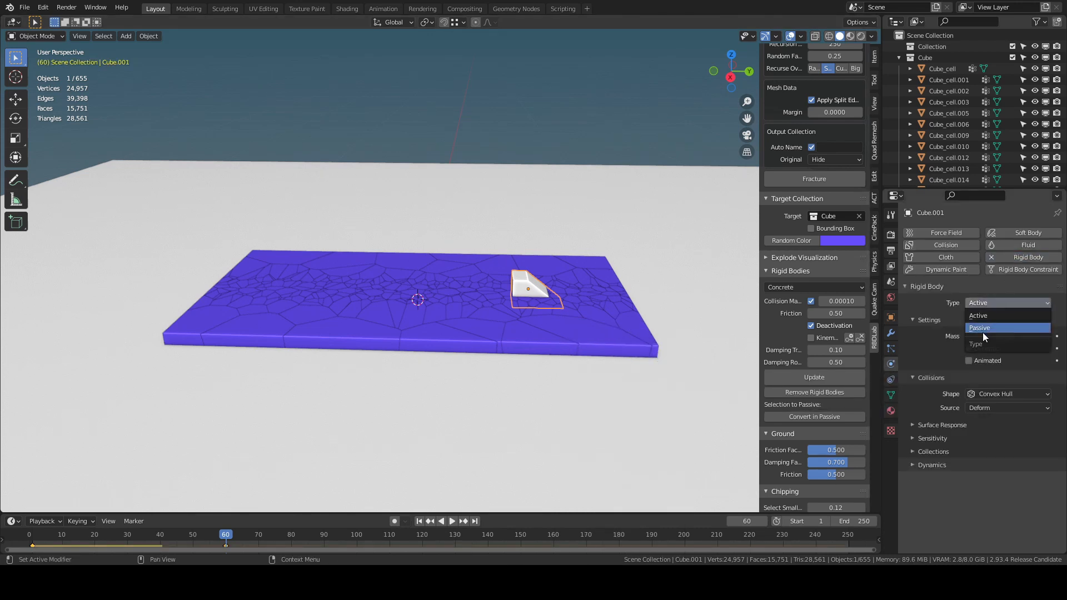
click(982, 328)
click(985, 370)
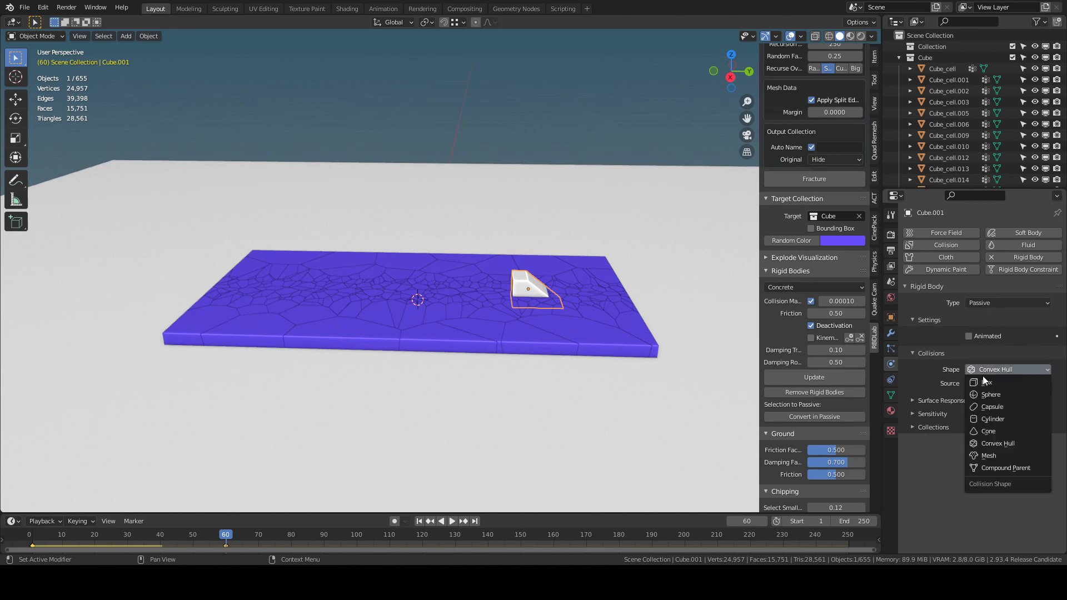
click(984, 456)
click(969, 336)
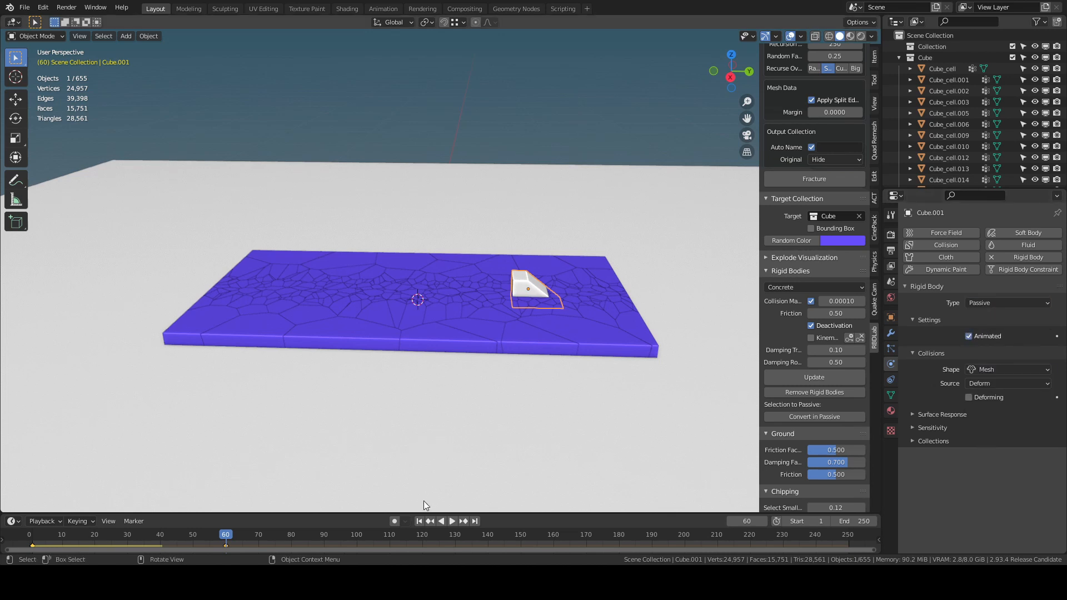
- Play the simulation from frame 1 to watch the wedge plough through the slab, and rewind it
key(shift+Left)
key(space)
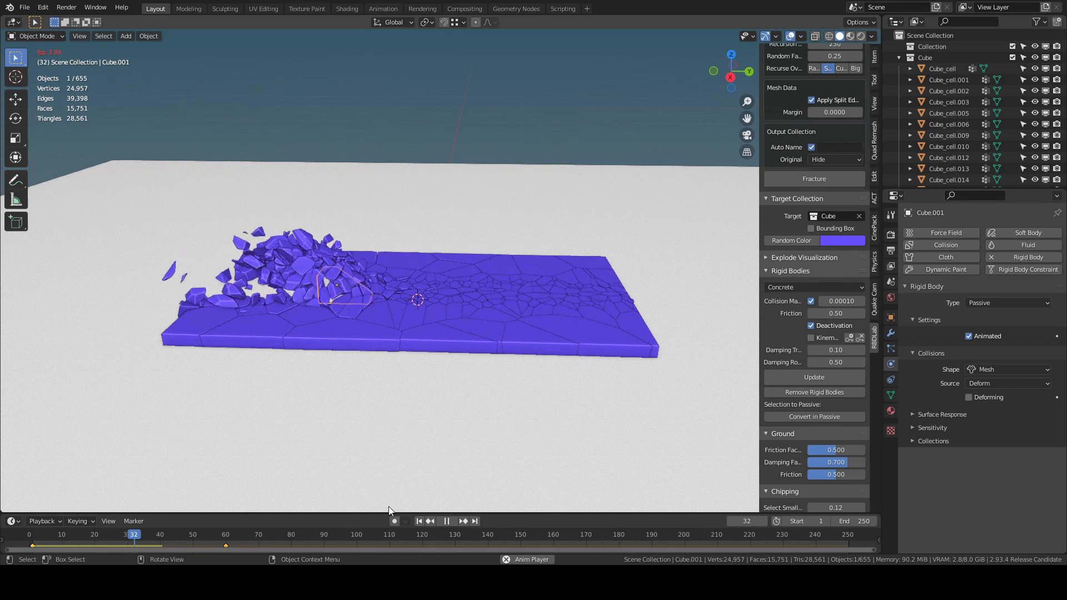
click(419, 522)
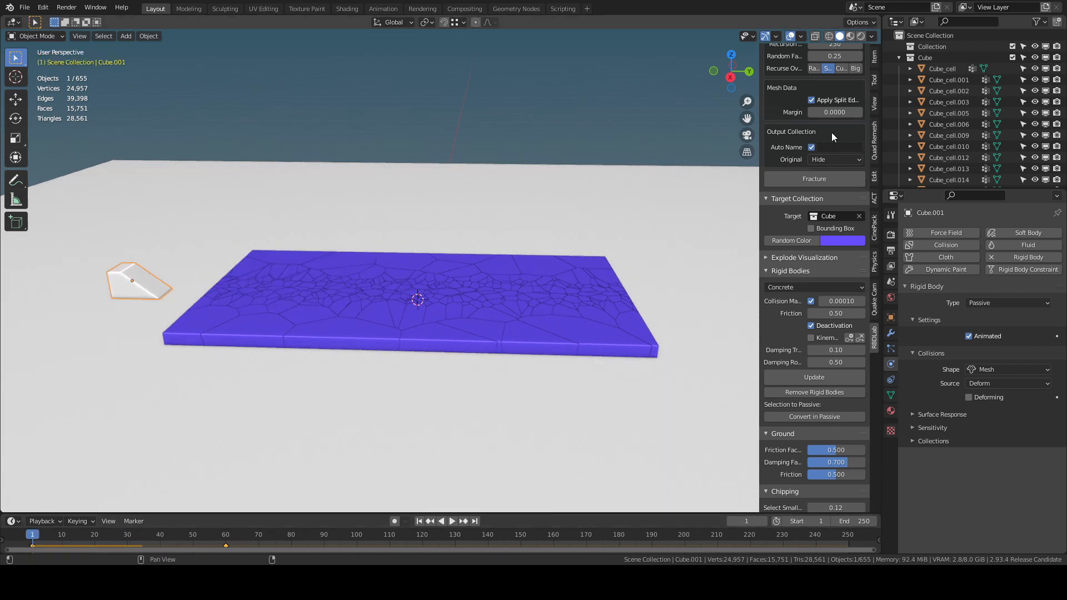
- Hide the wedge and ground, select the large outer pieces along both long sides of the slab from above, and convert them to passive
click(899, 57)
drag(1035, 79, 1035, 91)
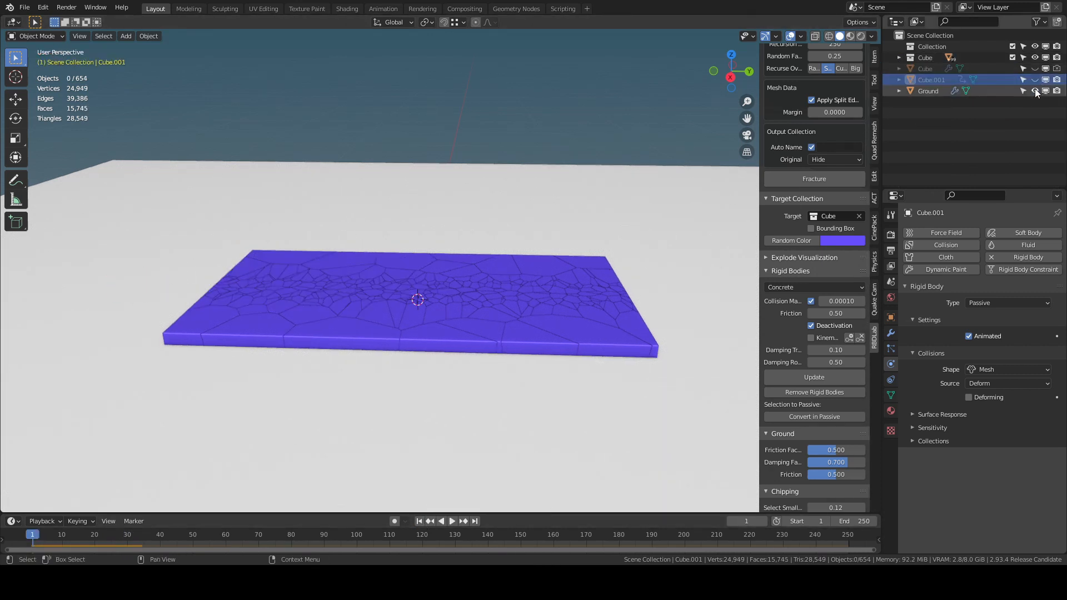
key(KP_7)
click(572, 145)
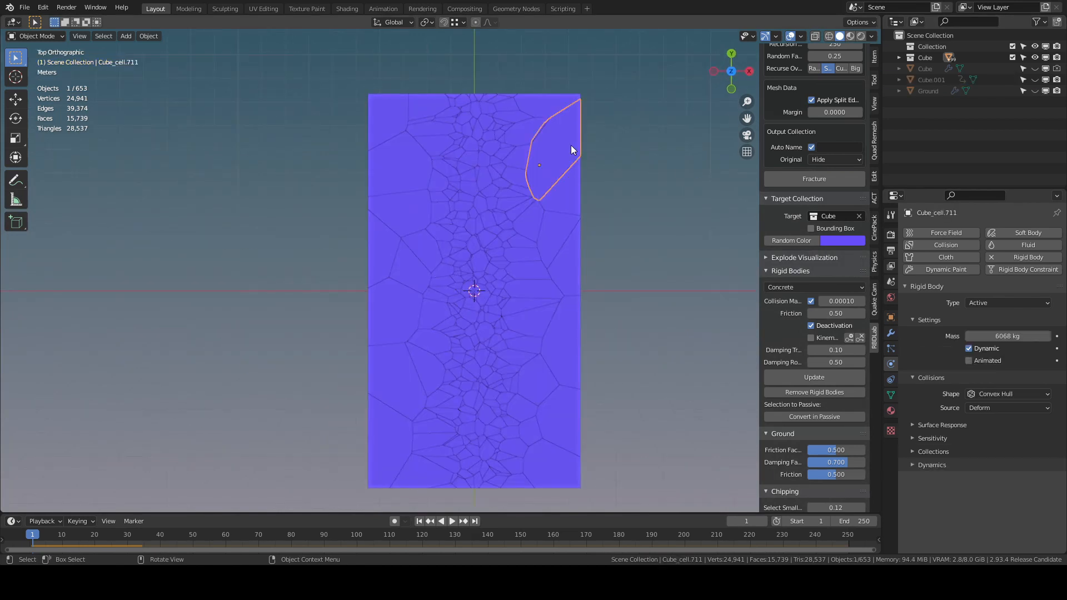
drag(645, 70, 541, 509)
drag(304, 58, 415, 525)
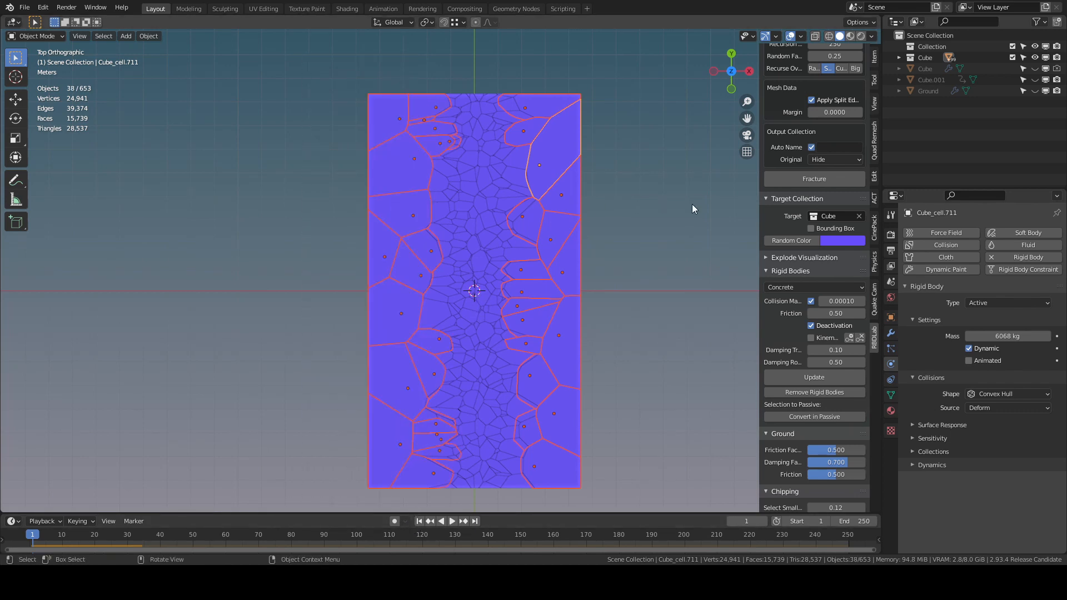
click(800, 415)
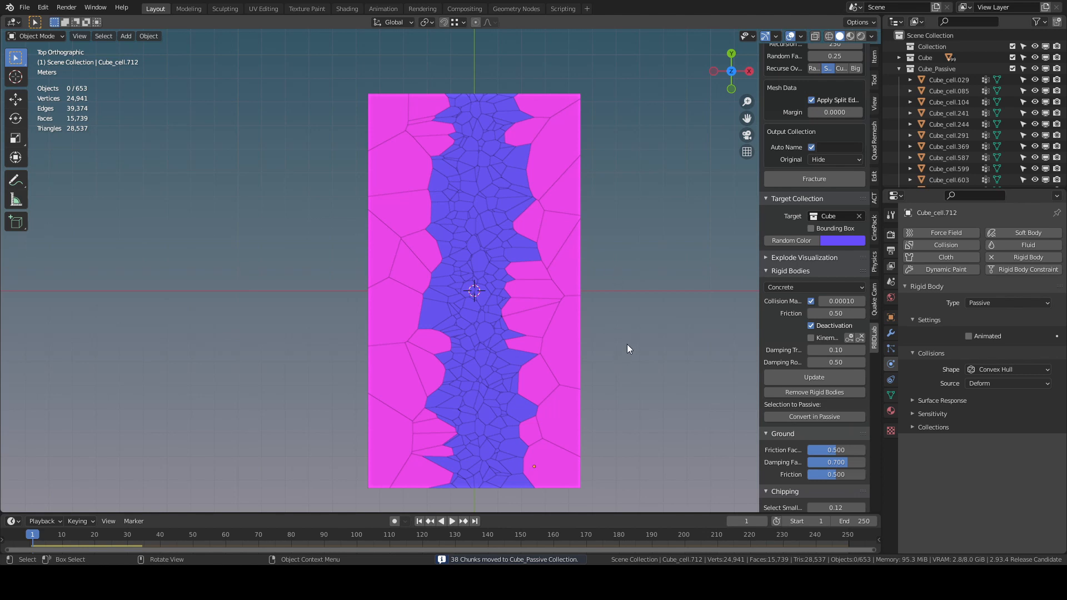
- Collapse the Cube_Passive collection and show the ground and the wedge again
middle_drag(627, 349, 463, 251)
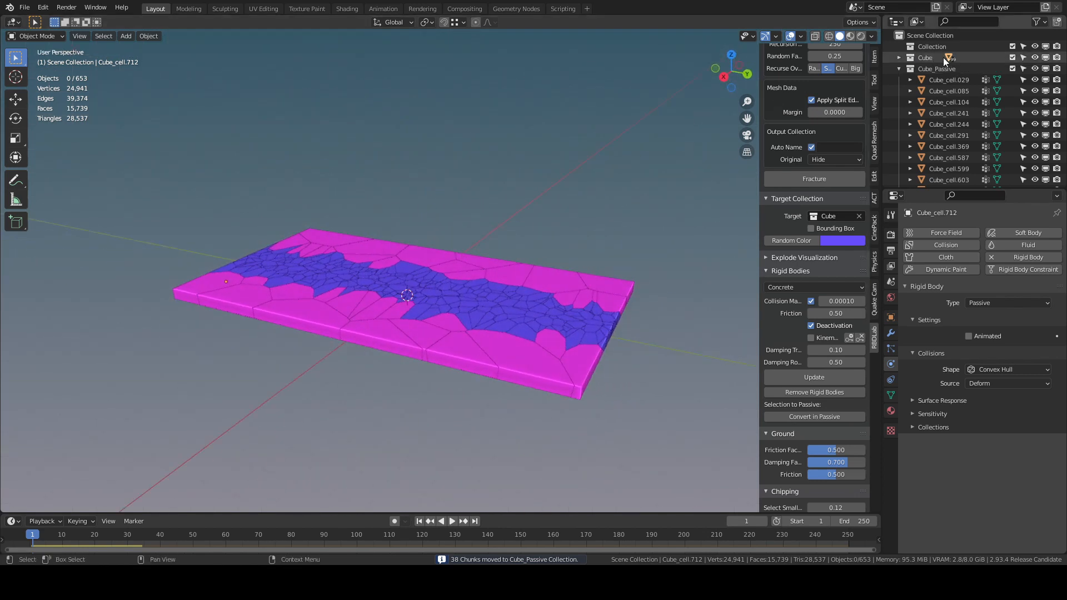
click(871, 36)
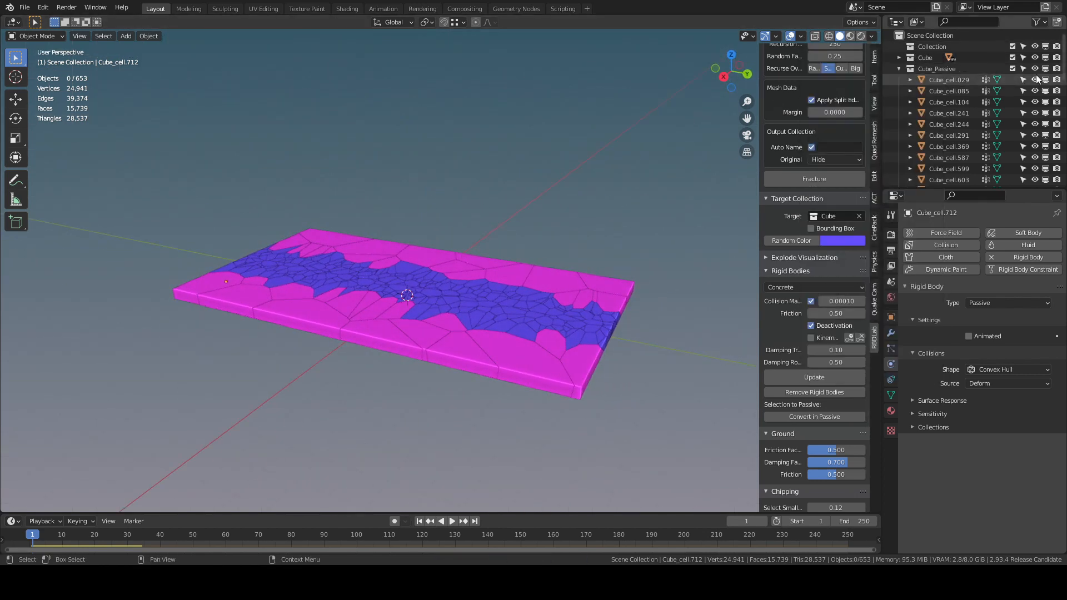
click(898, 68)
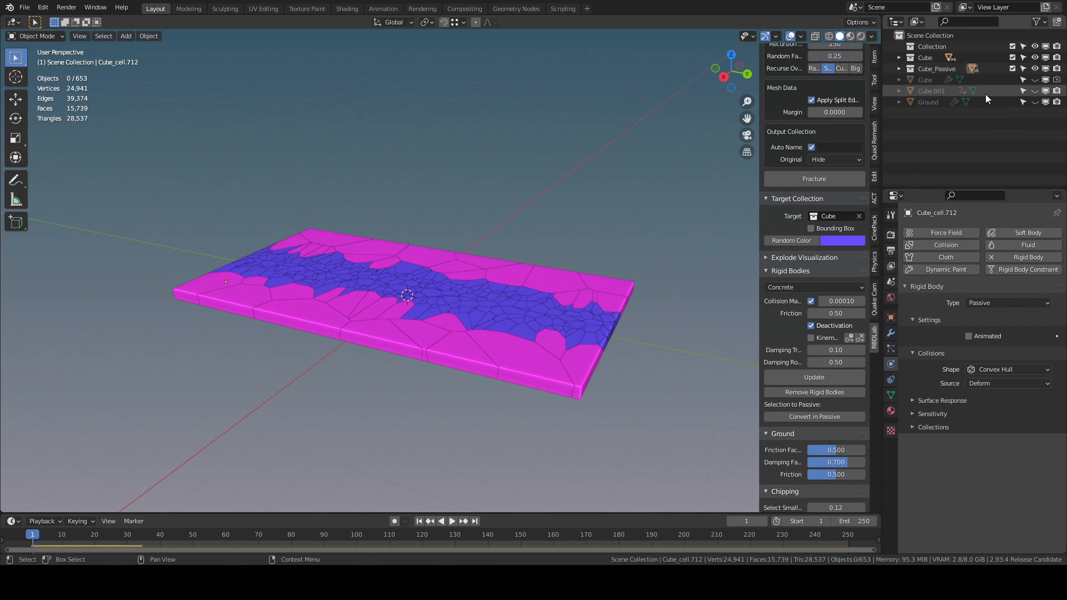
click(1035, 102)
click(1034, 92)
- Play the simulation with the passive side pieces and return to frame 1
middle_drag(548, 195, 475, 186)
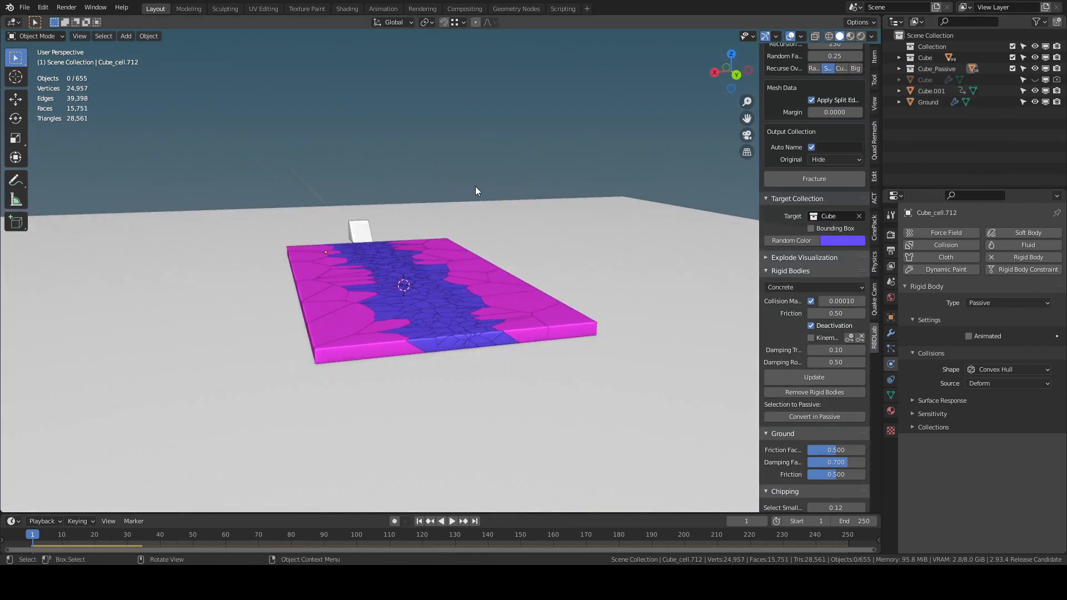
key(space)
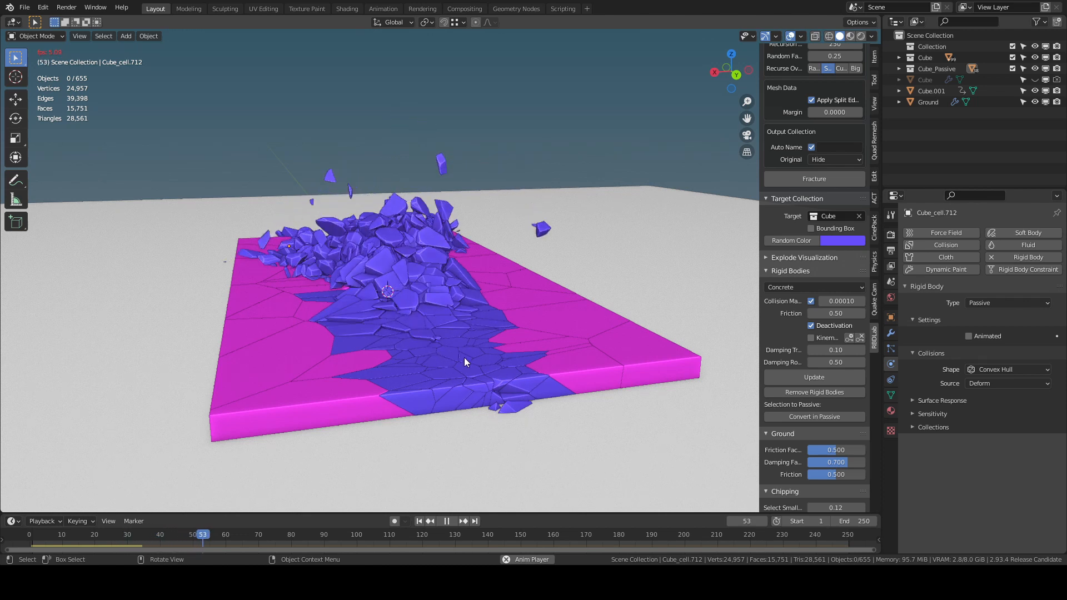
key(Escape)
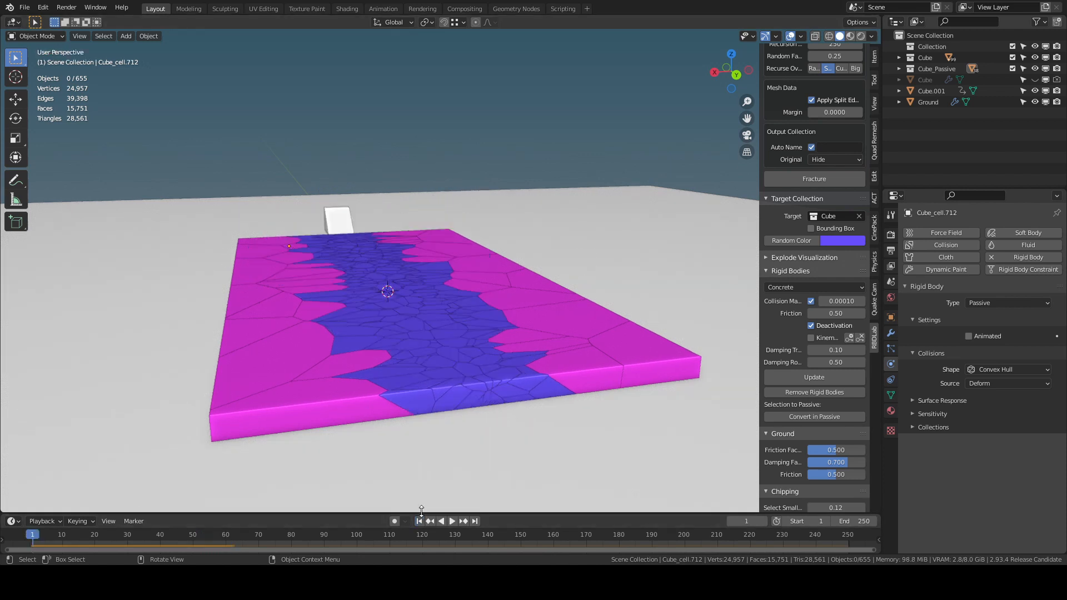
- Turn off the viewport's Outline shading option and replay the simulation close up to check the cracks between the pieces
click(871, 36)
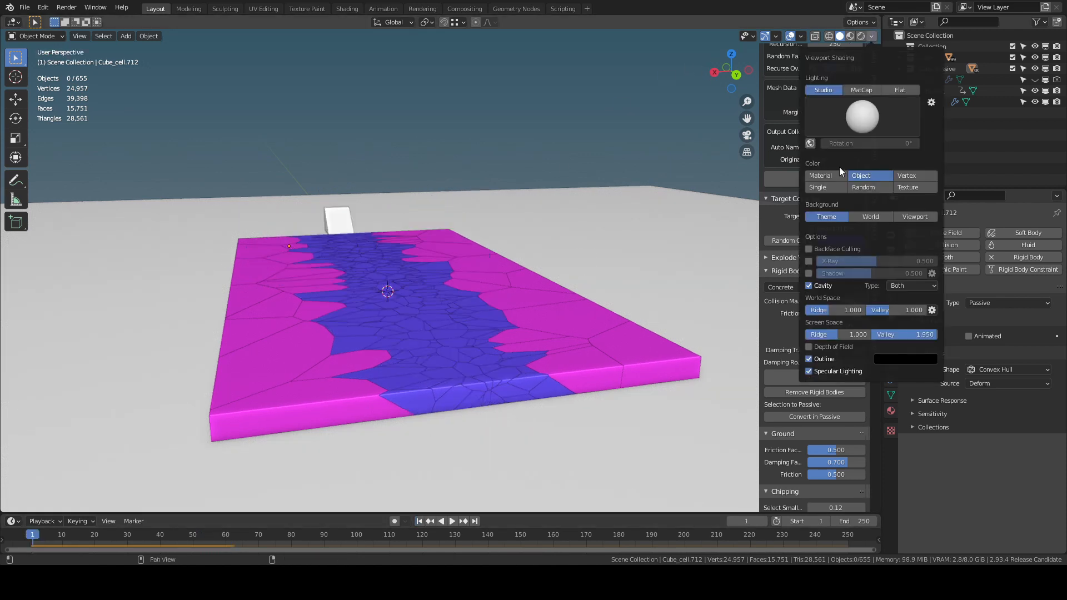
click(809, 359)
scroll(415, 320, up, 6)
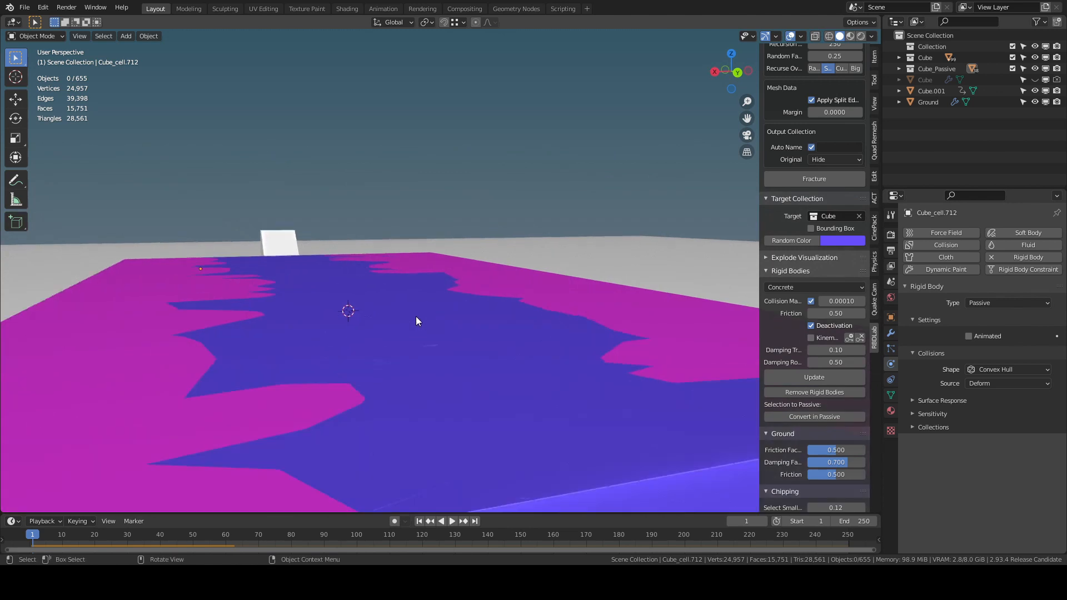
key(space)
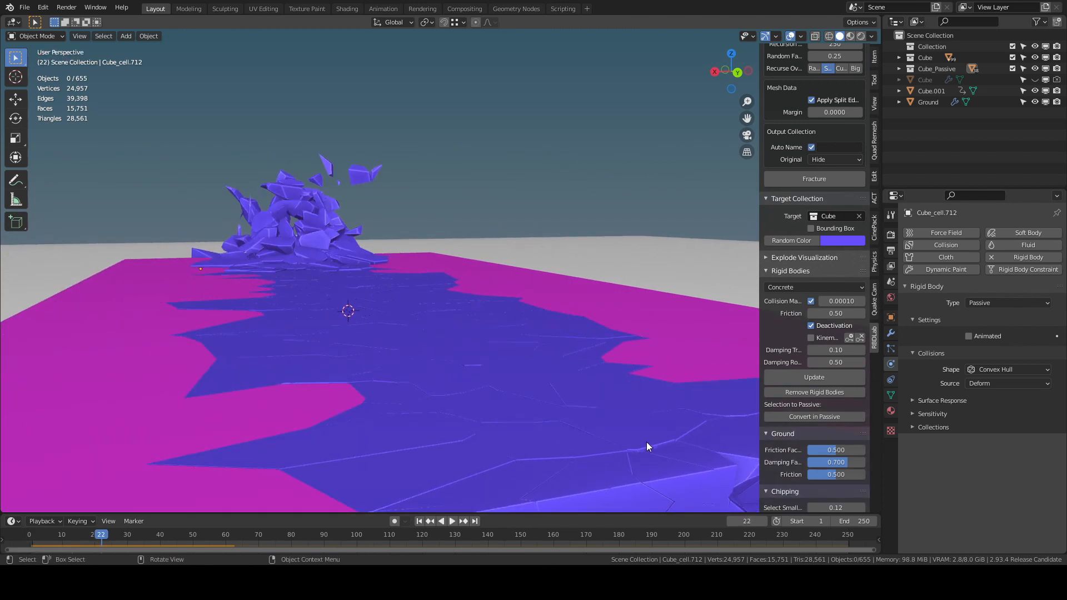
click(420, 521)
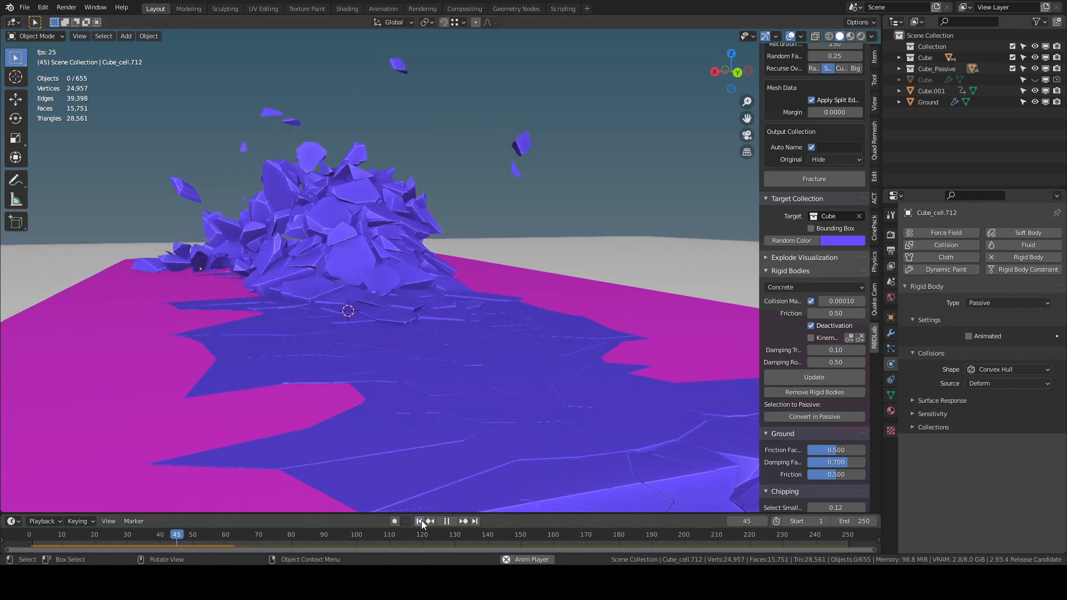
key(Escape)
- Add a cube at the slab's centre and scale it along X into a bar spanning the slab's width
mouse_move(469, 306)
middle_down()
mouse_move(469, 289)
mouse_move(475, 299)
middle_up()
scroll(476, 299, down, 2)
key(KP_7)
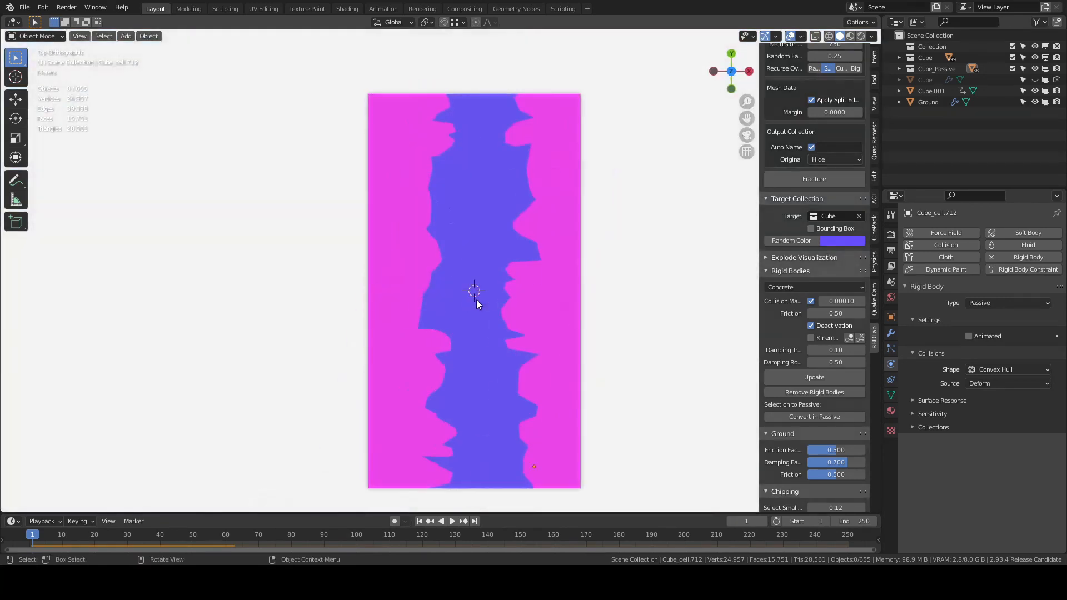
scroll(476, 299, down, 2)
middle_drag(545, 331, 424, 285)
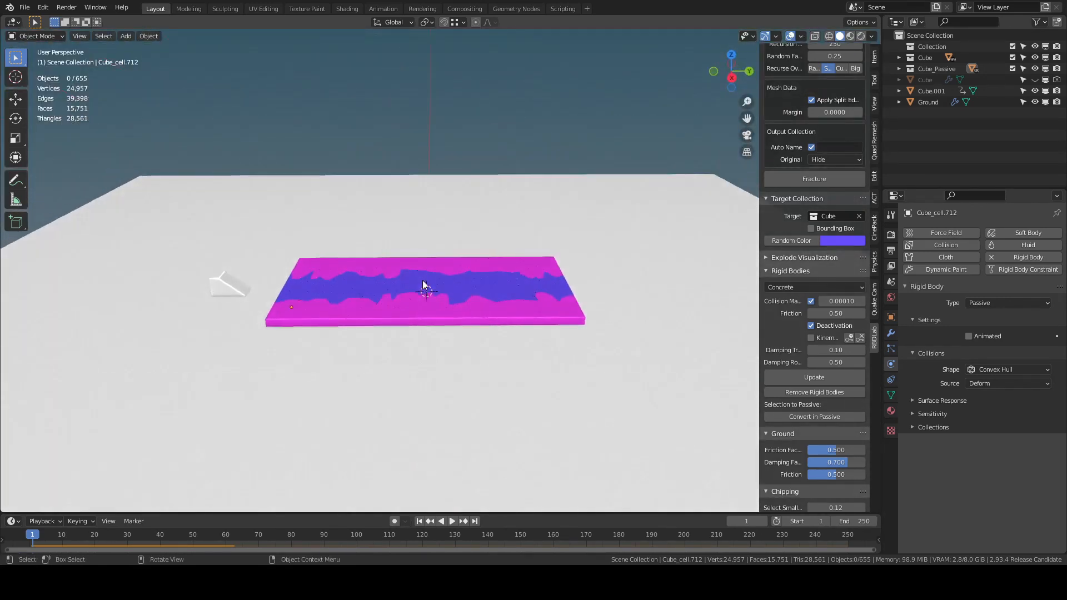
key(shift+a)
mouse_move(435, 222)
click(472, 231)
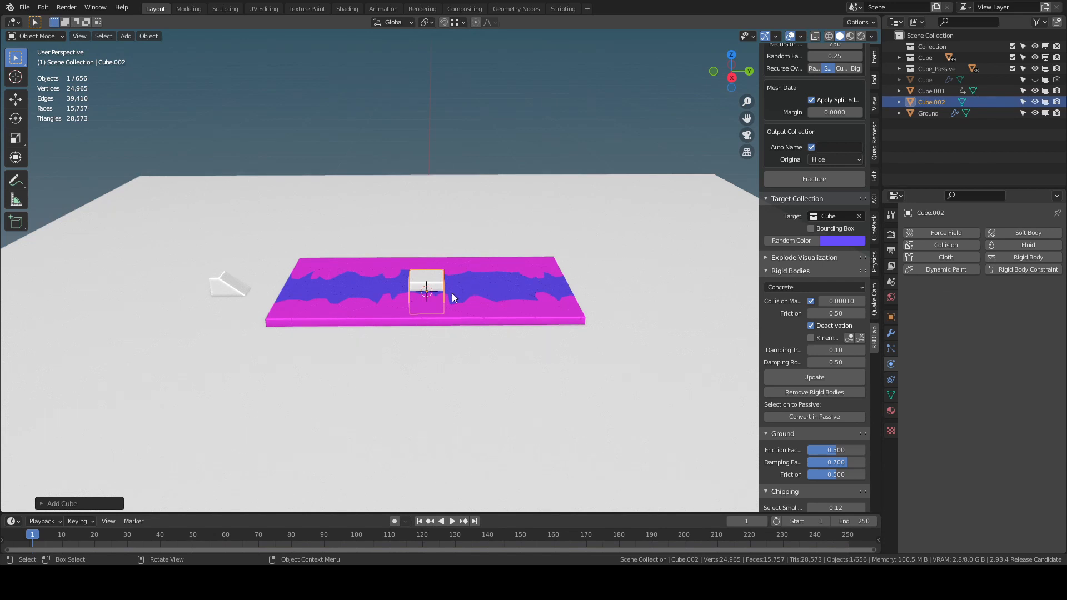
middle_drag(411, 305, 499, 305)
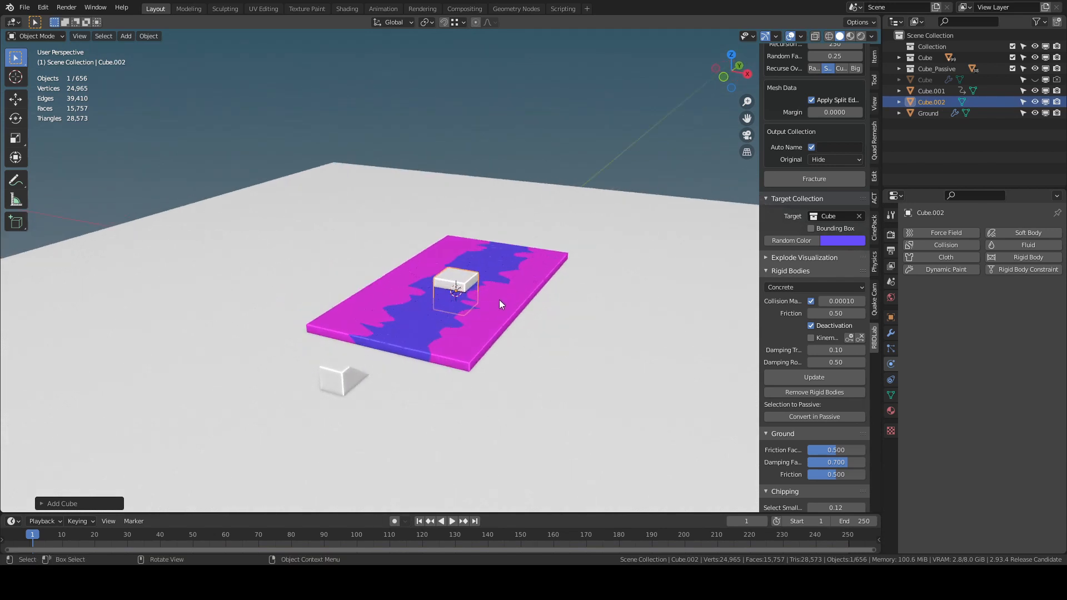
key(s)
key(x)
click(658, 326)
- Move the bar back along Y to the slab's end next to the wedge and apply its scale
middle_drag(658, 325, 562, 325)
key(g)
key(y)
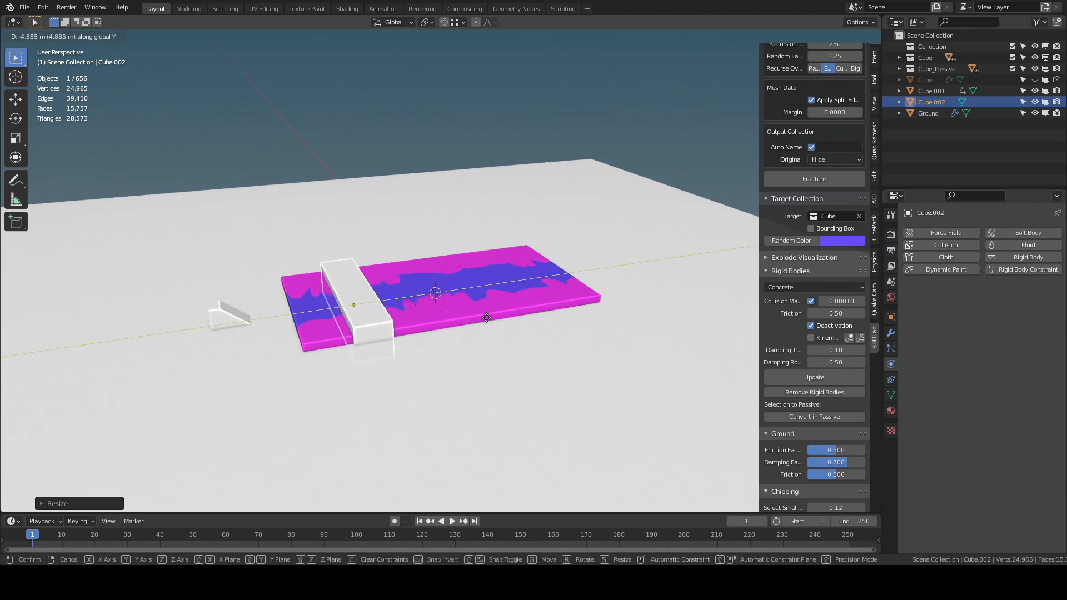
click(405, 331)
key(ctrl+a)
click(286, 282)
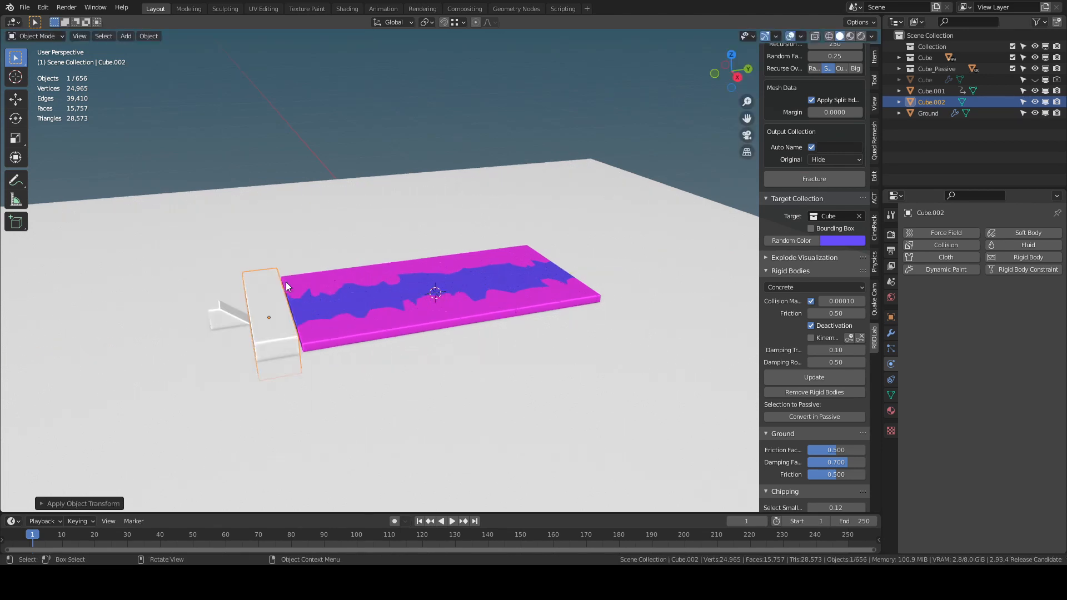
- Insert a location keyframe for the bar at frame 1
shift+middle_drag(274, 293, 414, 320)
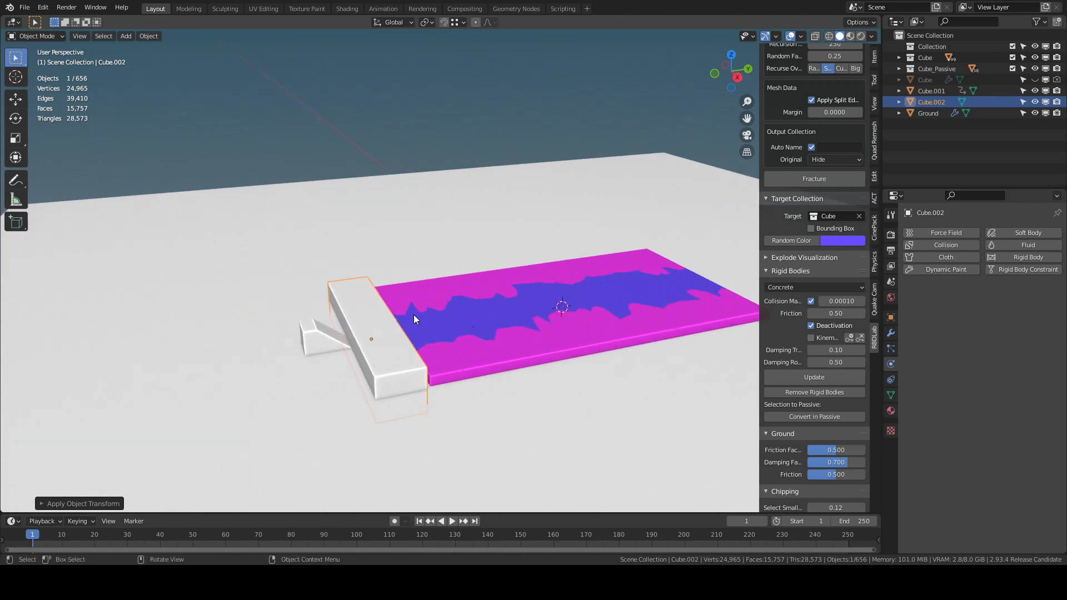
click(316, 340)
click(368, 340)
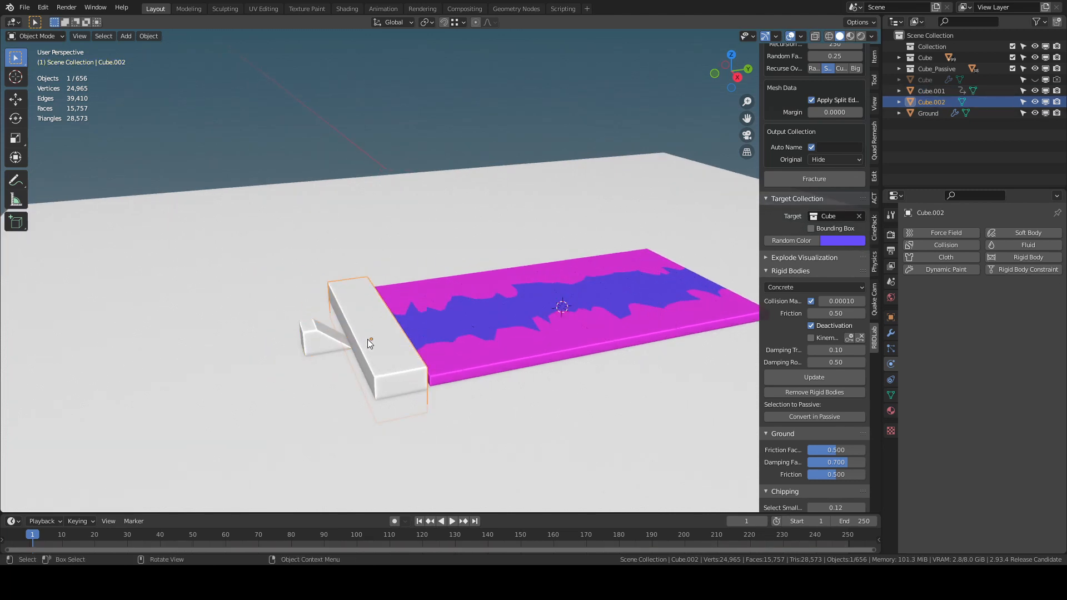
key(i)
click(368, 339)
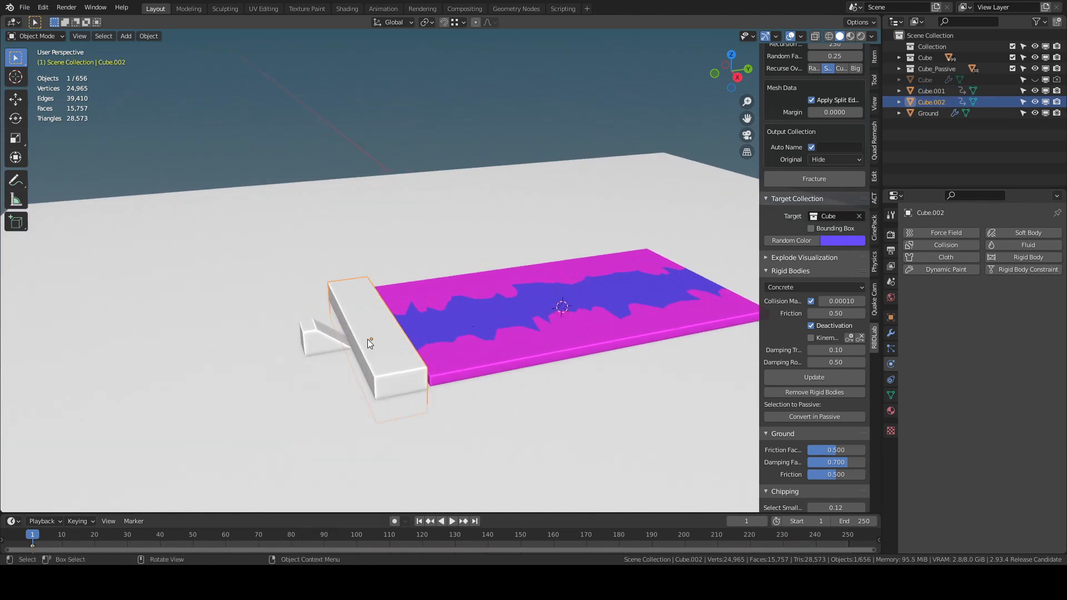
- At frame 60, move the bar about 16 m along Y to the slab's far end and insert a location keyframe
click(227, 538)
shift+middle_drag(533, 389, 285, 403)
key(g)
key(y)
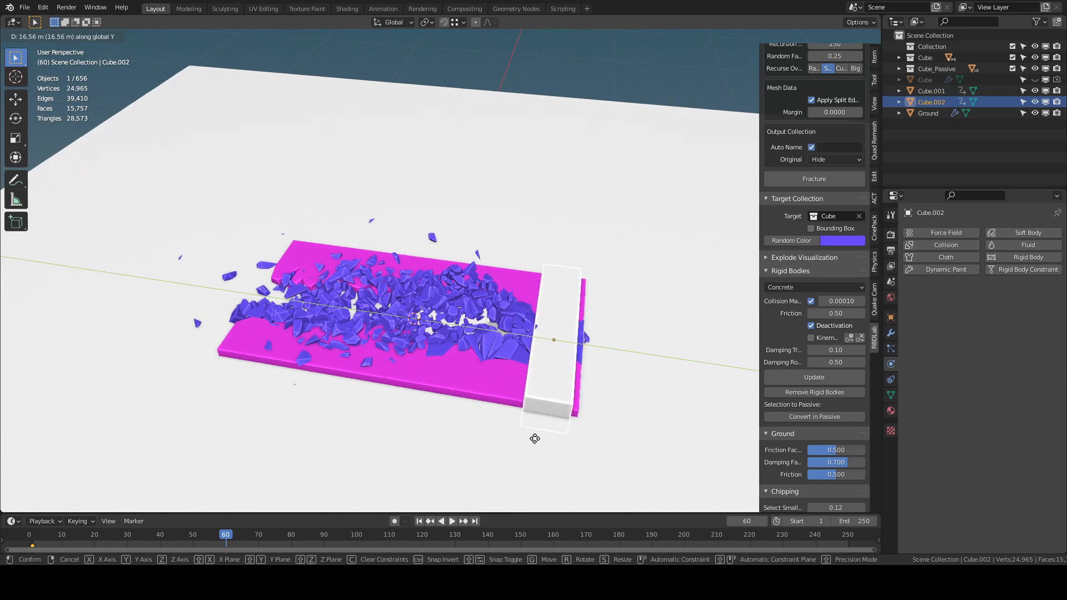
click(526, 435)
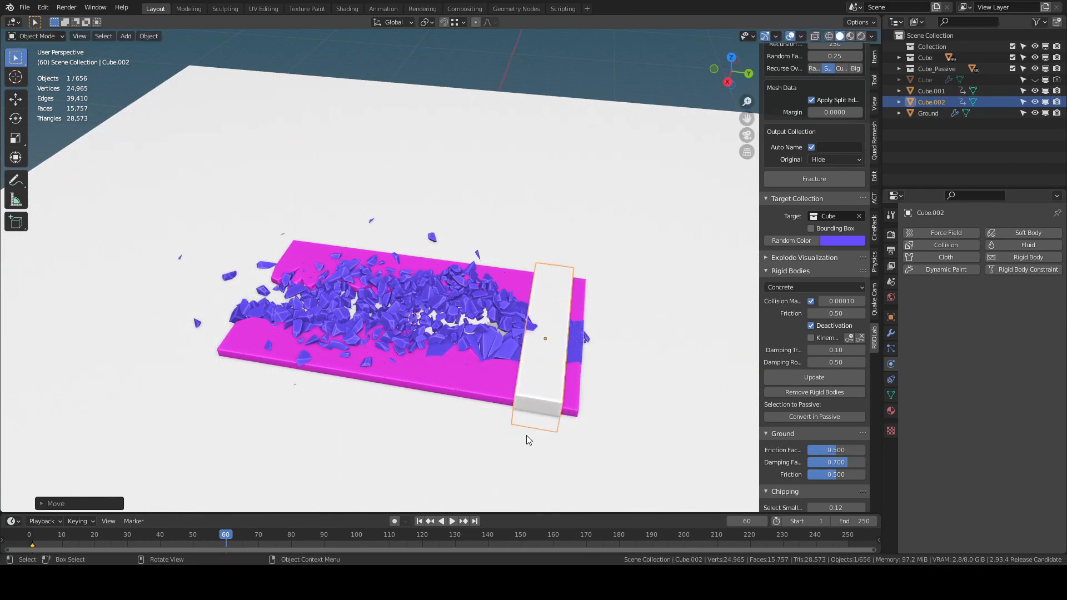
key(ctrl+a)
click(555, 359)
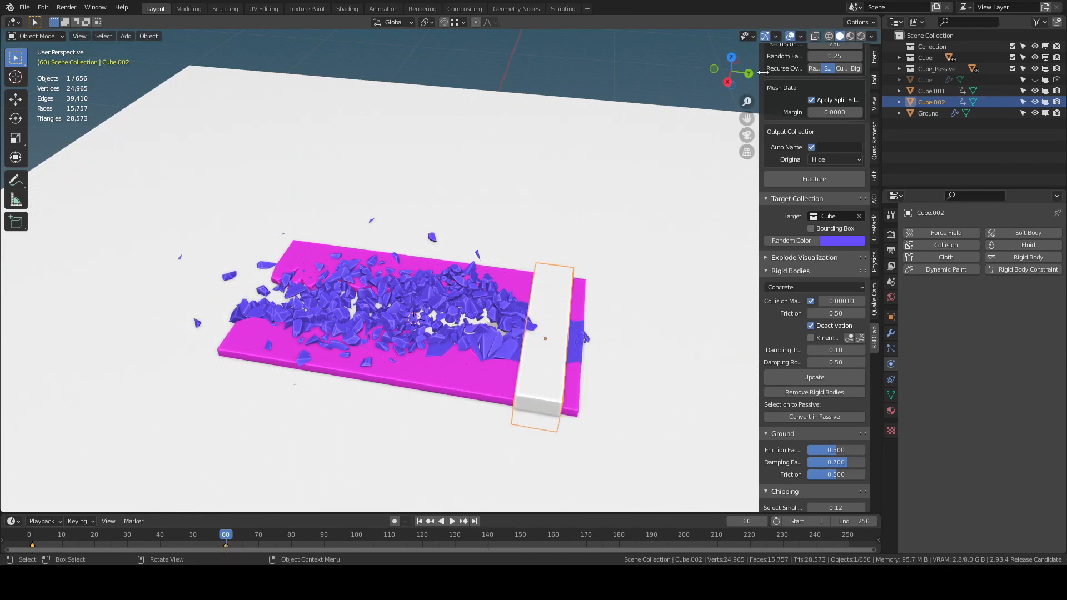
- Inspect the bar's position relative to the broken pieces in wireframe at frame 60, and return to frame 1 in solid shading
click(829, 36)
mouse_move(523, 325)
middle_down()
mouse_move(533, 296)
mouse_move(508, 302)
middle_up()
scroll(508, 301, up, 3)
middle_drag(575, 318, 599, 318)
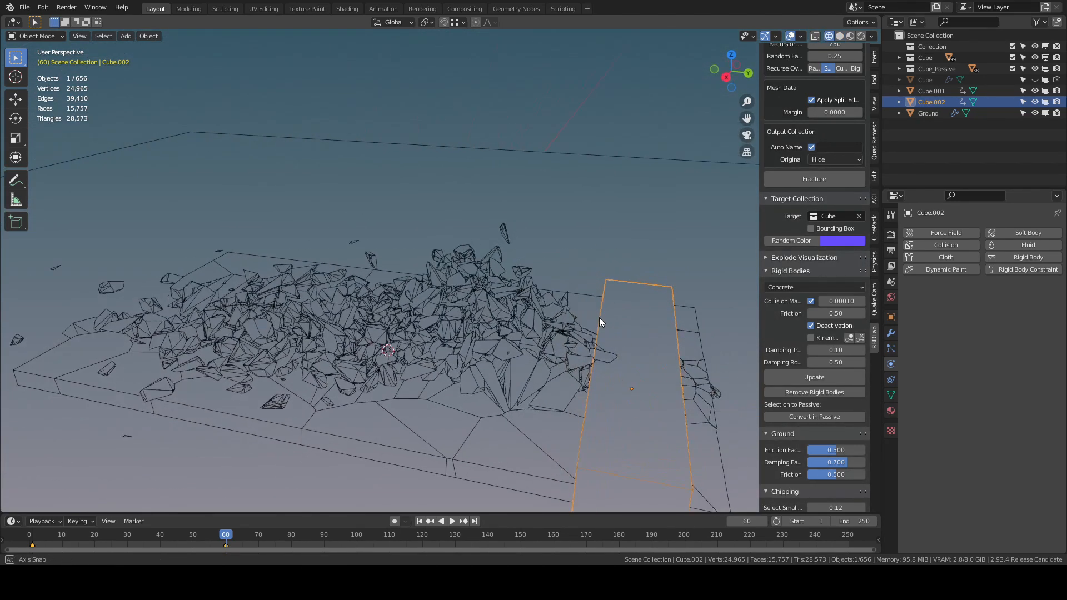
click(419, 521)
click(840, 36)
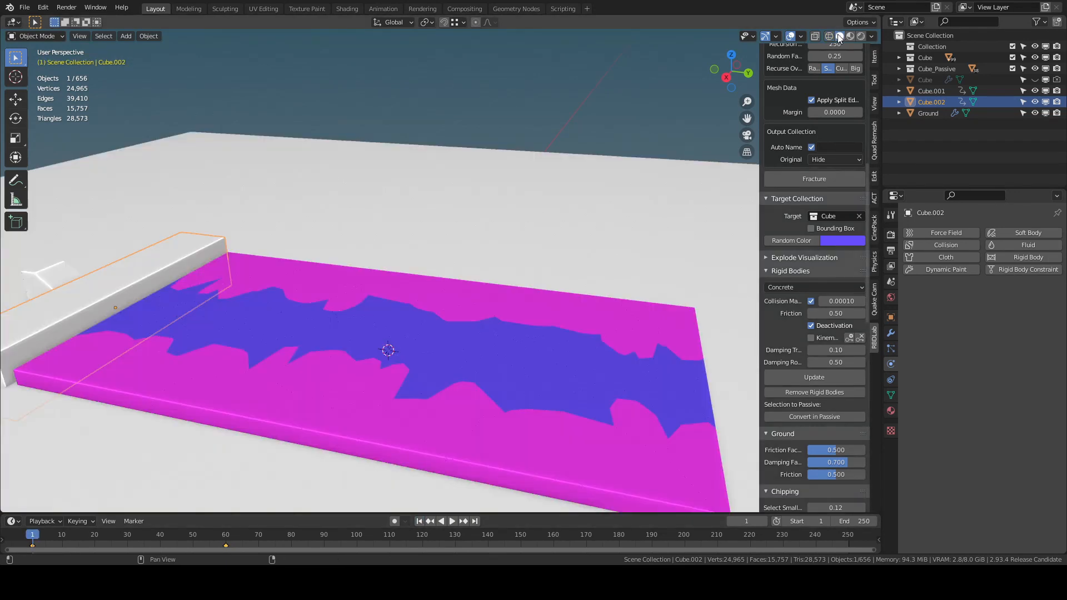
scroll(409, 282, down, 2)
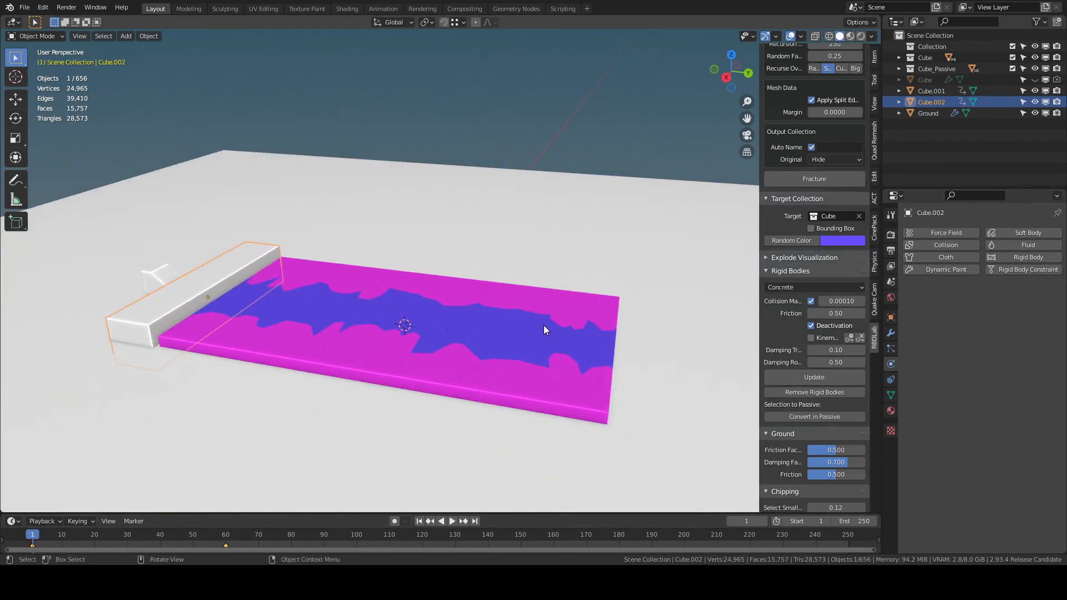
scroll(796, 148, up, 2)
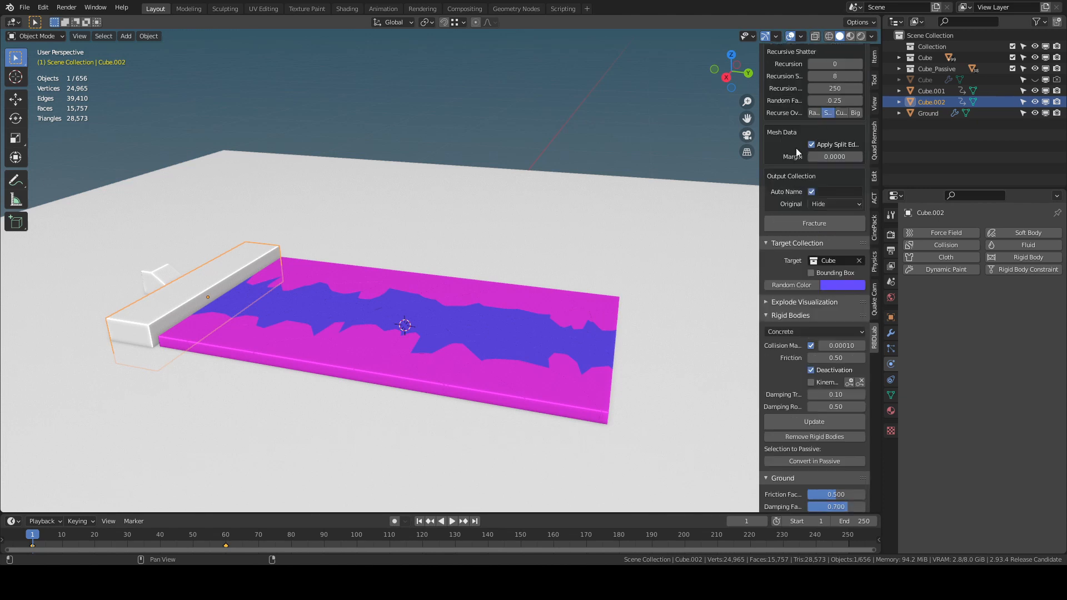
- Disable Deactivation and enable Kinematic for the middle pieces' rigid bodies, updating them with each change
scroll(796, 148, down, 1)
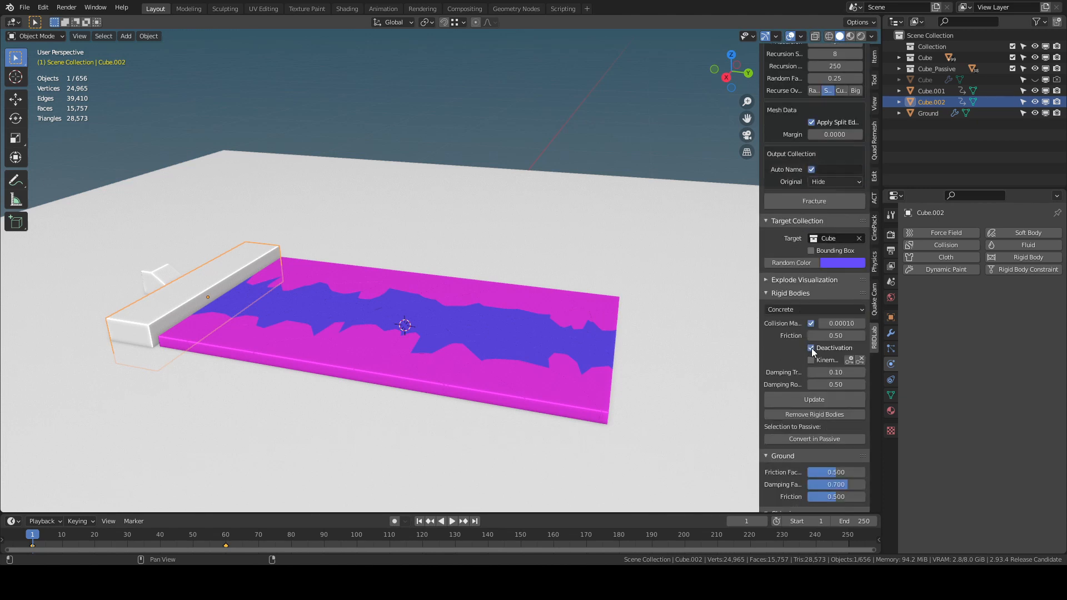
click(813, 399)
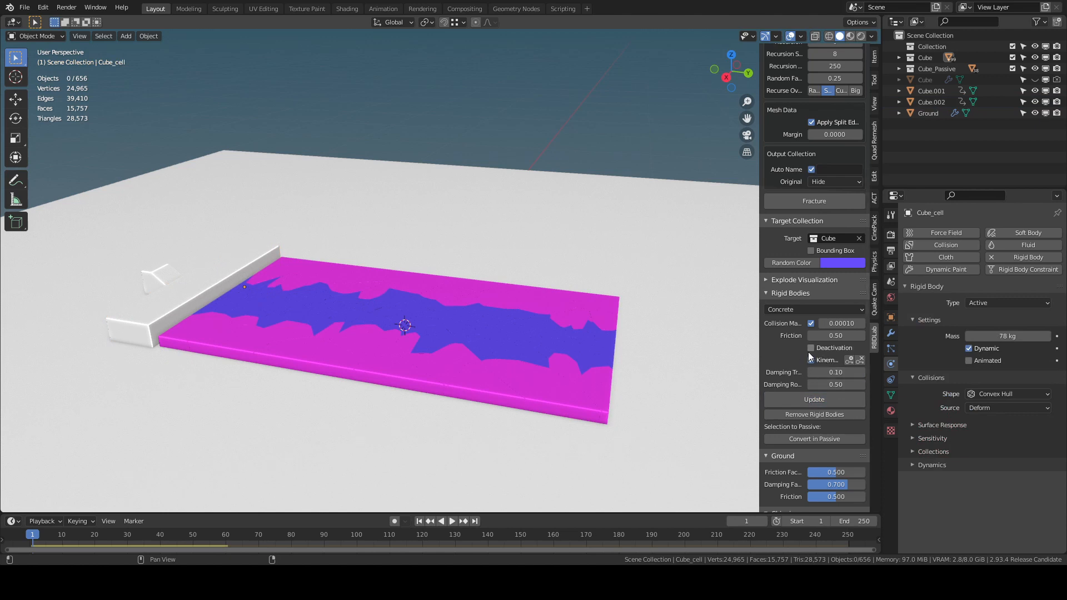
click(799, 399)
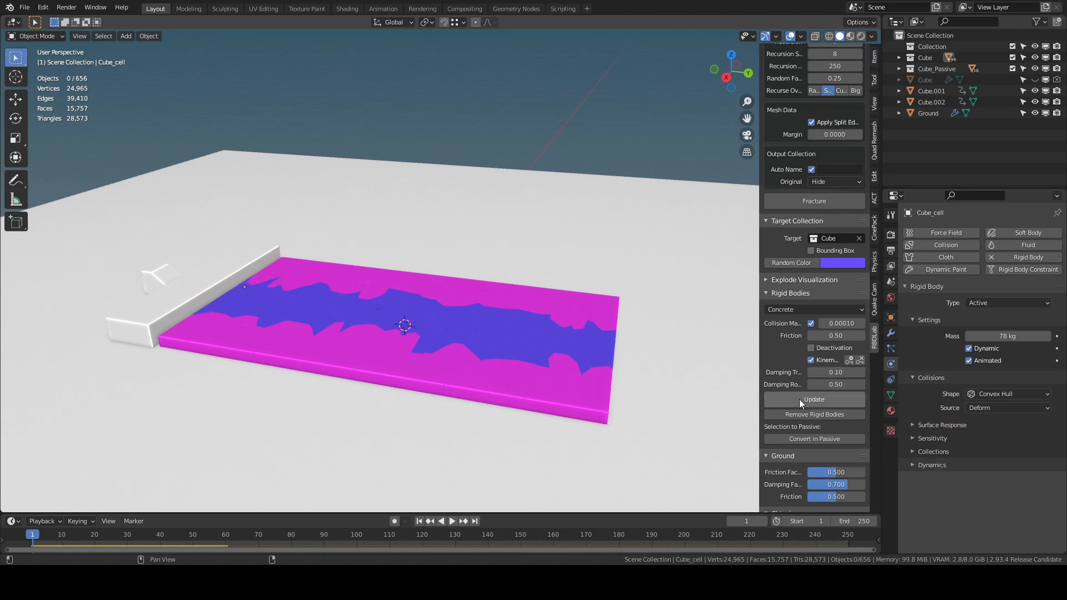
- Play the animation to check how the kinematic pieces react to the bar and wedge, and return to frame 1
scroll(800, 397, down, 12)
key(space)
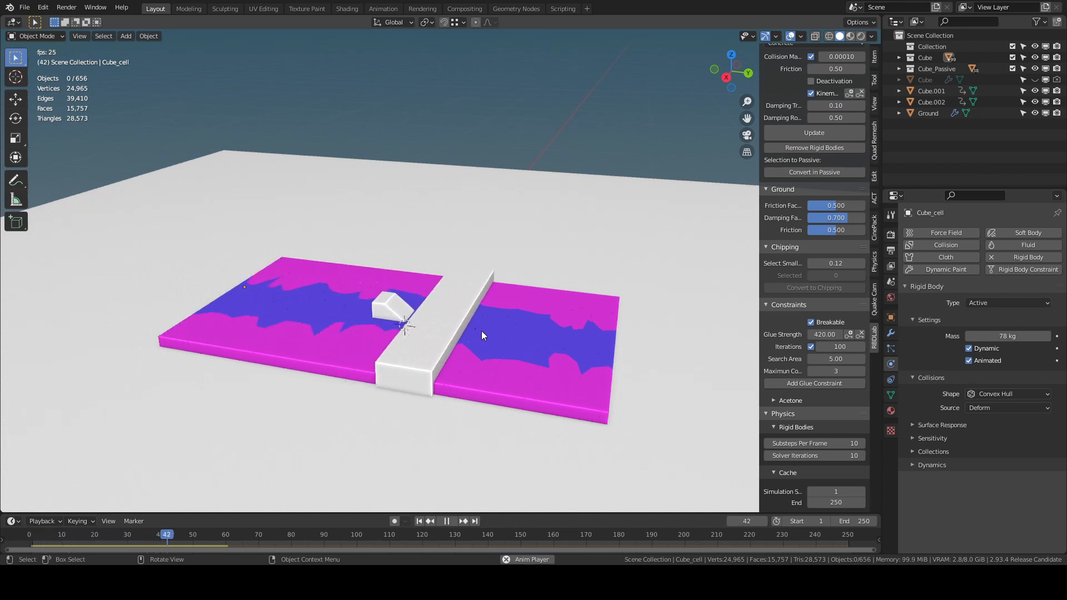
key(space)
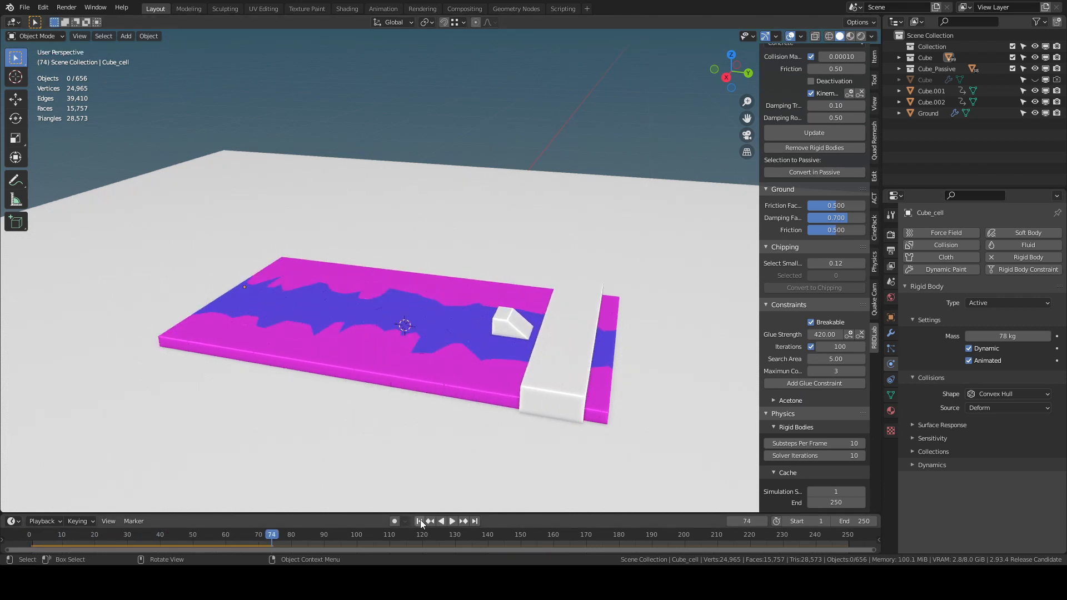
click(419, 521)
- Set the bar as the Acetone helper, set Substeps to 4, and record the Acetone animation
click(232, 276)
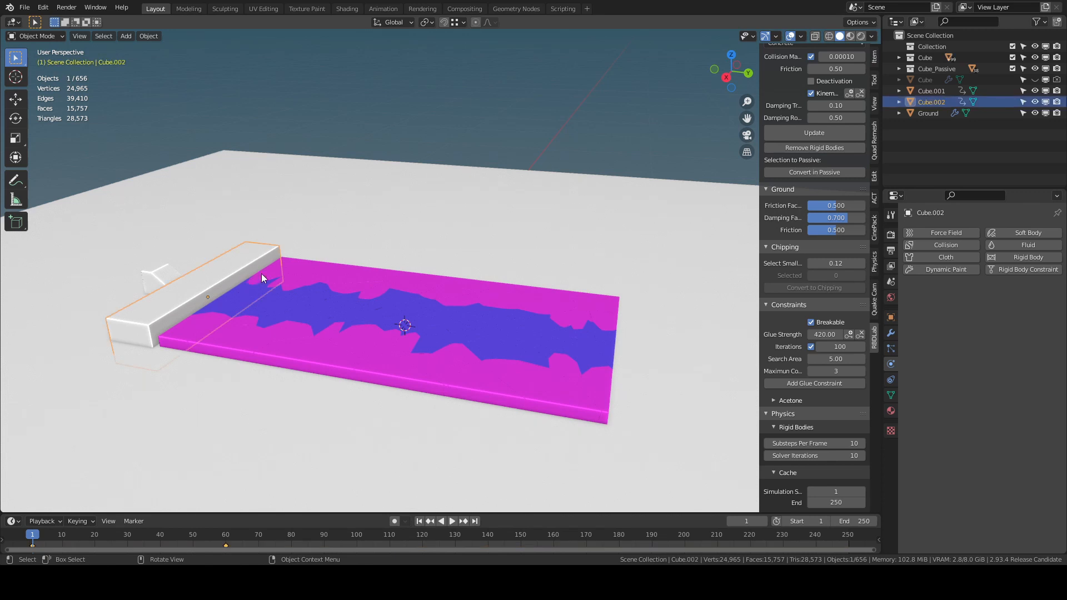
click(786, 400)
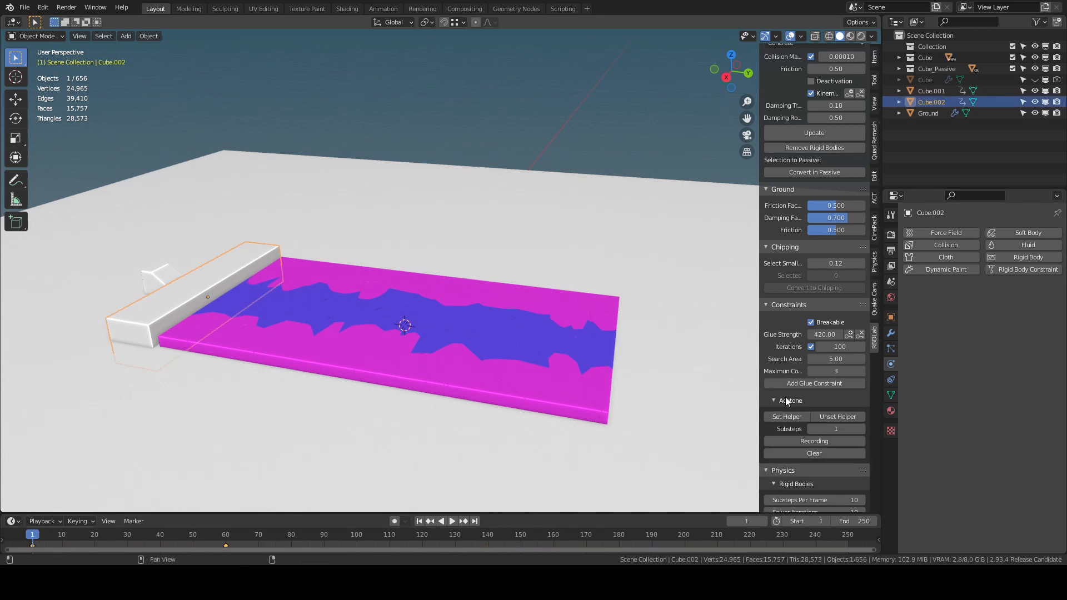
click(785, 417)
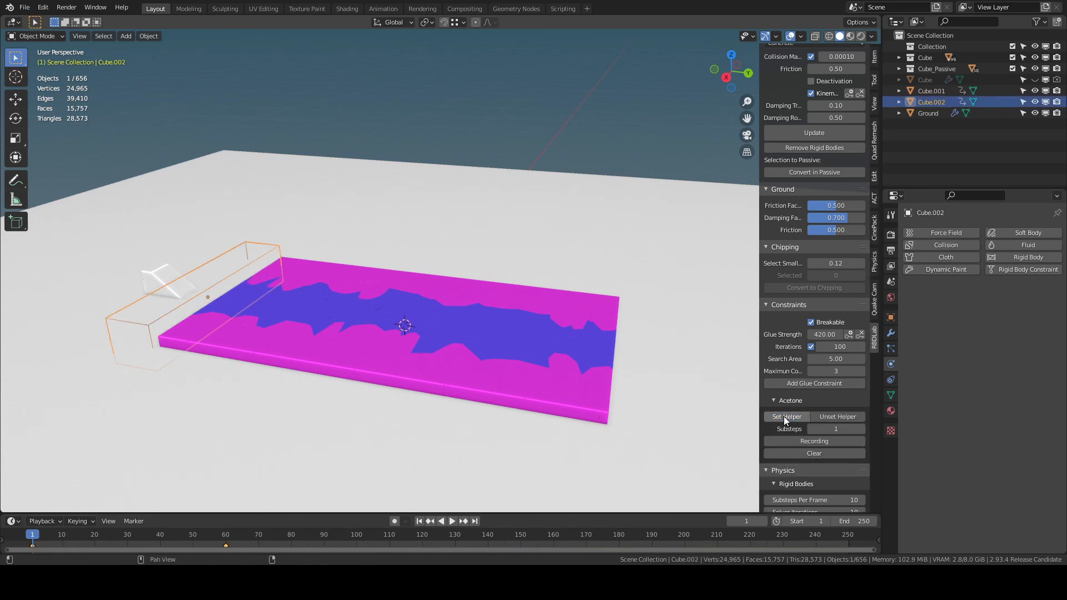
click(862, 429)
click(814, 441)
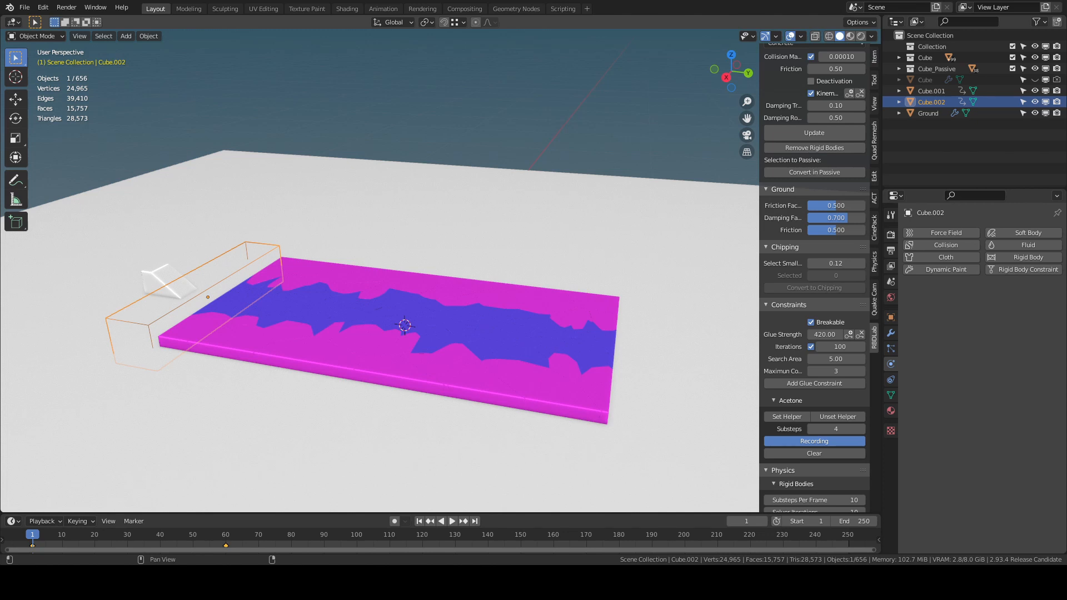
- Play the simulation viewed from the slab's far end, and return to frame 1
middle_drag(477, 325, 419, 313)
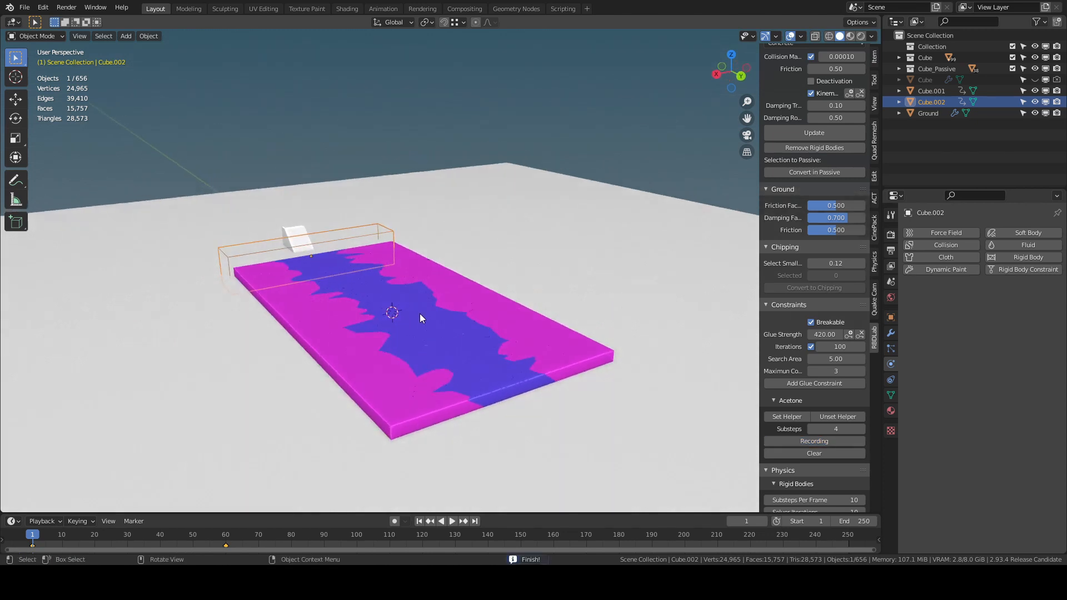
key(space)
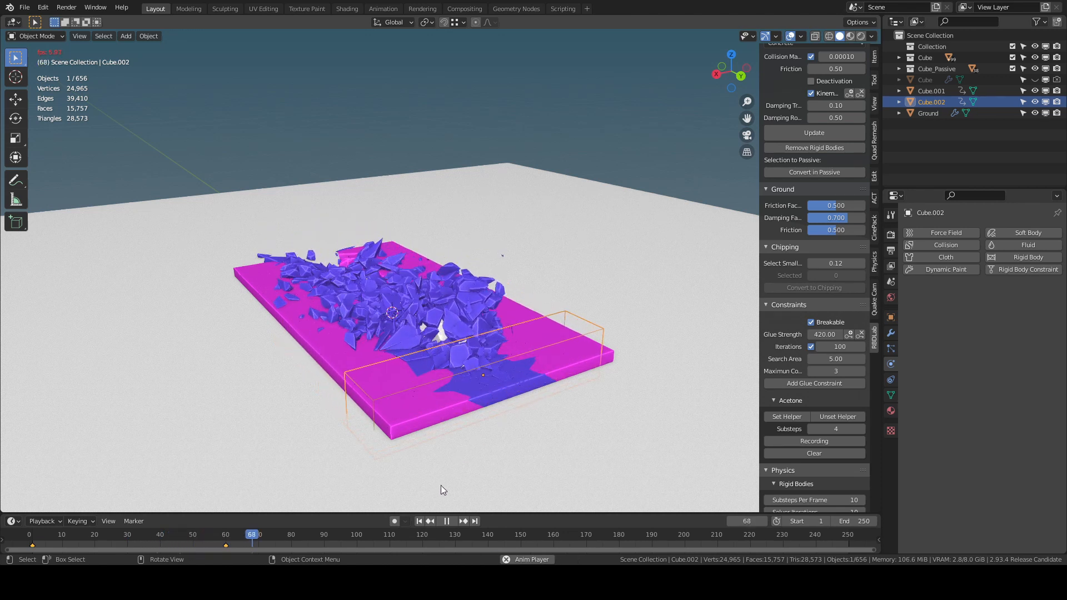
key(space)
click(421, 524)
- Replay the simulation from a close, low angle facing the oncoming wedge, and return to frame 1
scroll(419, 327, up, 3)
middle_drag(419, 327, 403, 298)
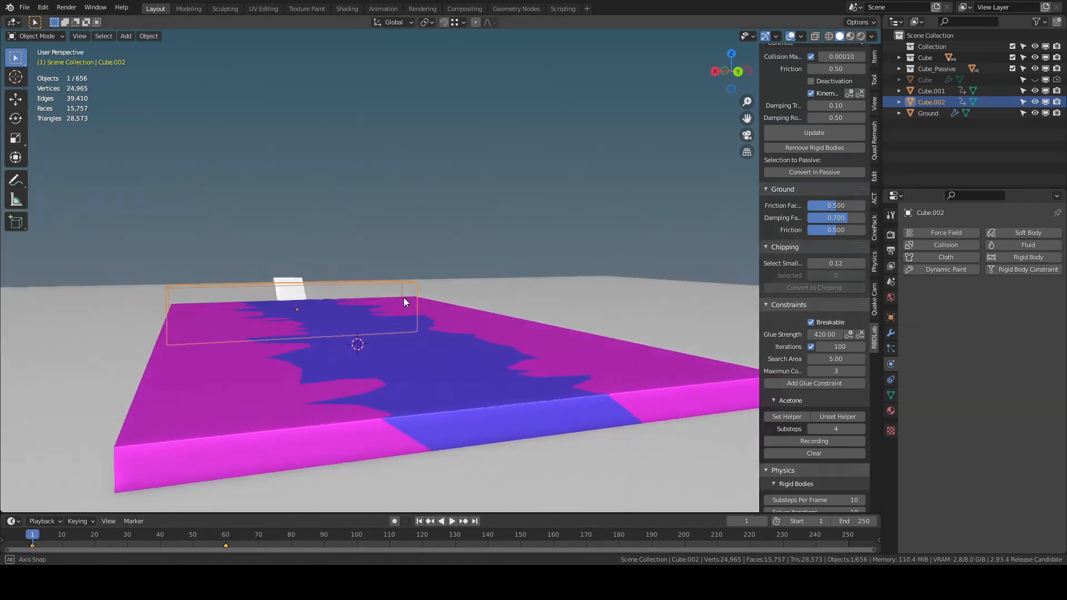
scroll(388, 304, up, 2)
key(space)
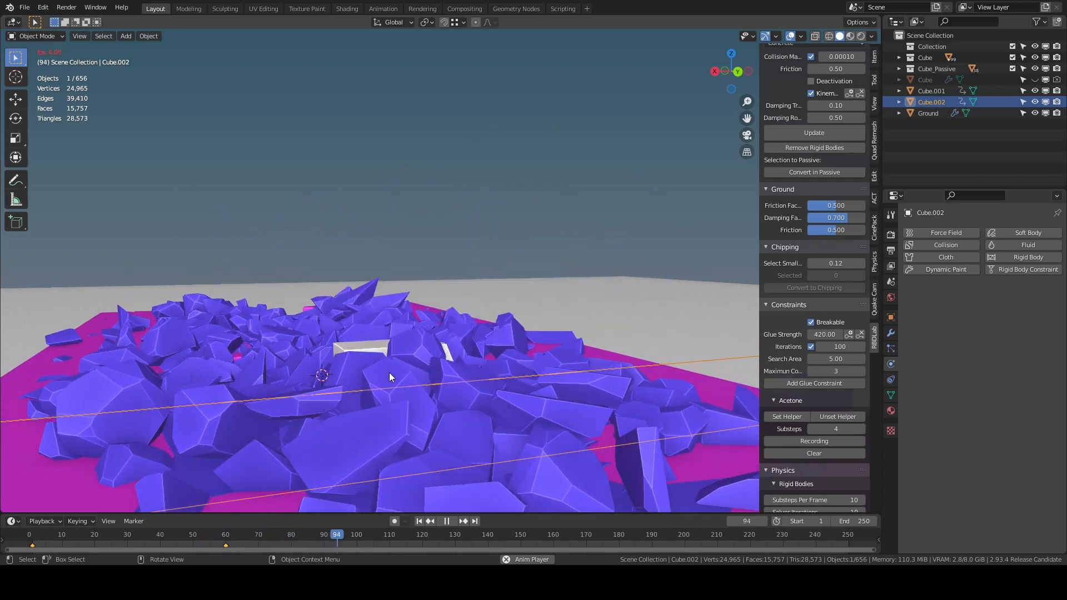
key(space)
scroll(389, 372, down, 5)
click(419, 521)
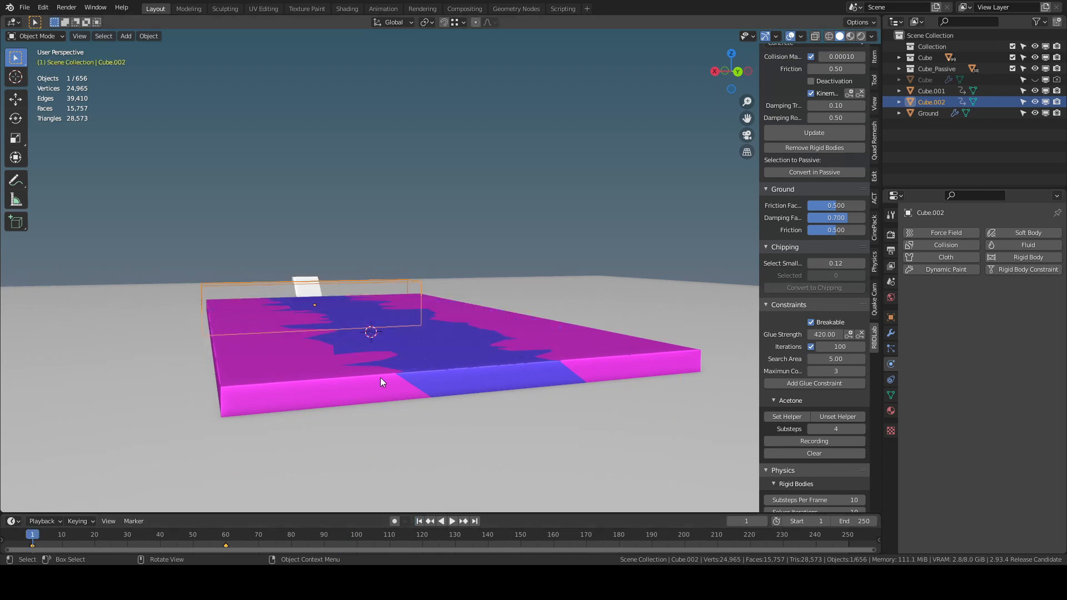
- Replay the simulation from a raised view at the slab's opposite corner, stop near frame 96, and inspect the debris from the side
scroll(356, 350, up, 4)
middle_drag(317, 325, 226, 337)
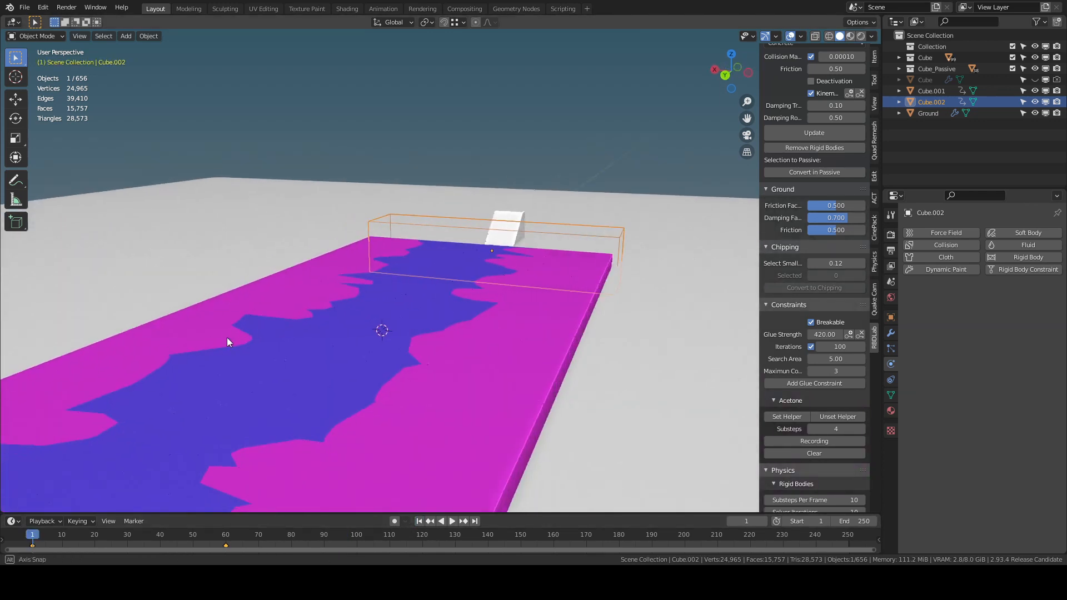
shift+middle_drag(301, 325, 453, 244)
key(space)
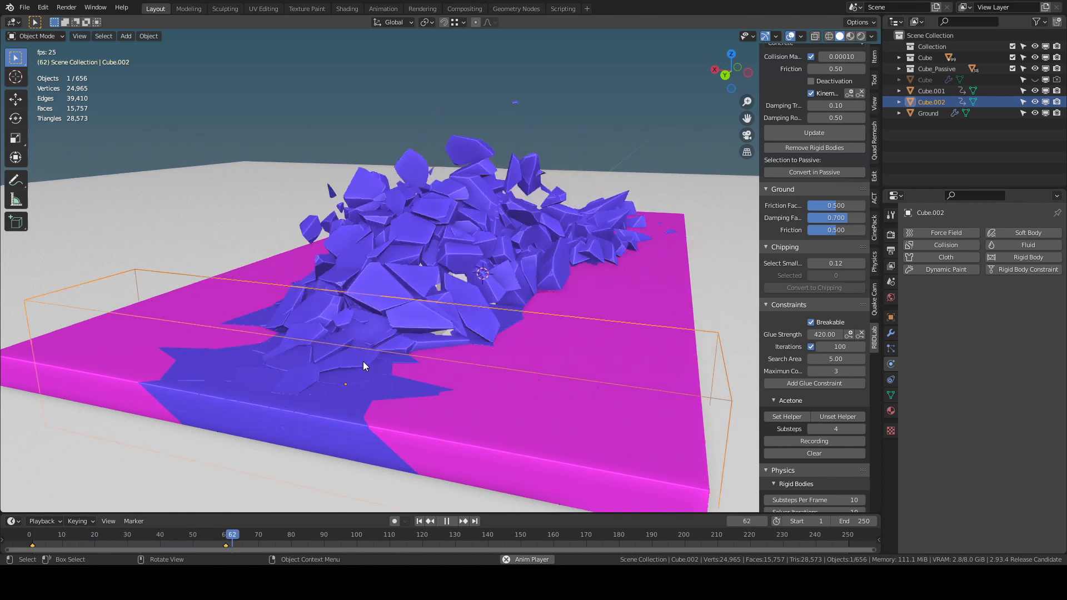
key(space)
scroll(372, 358, down, 4)
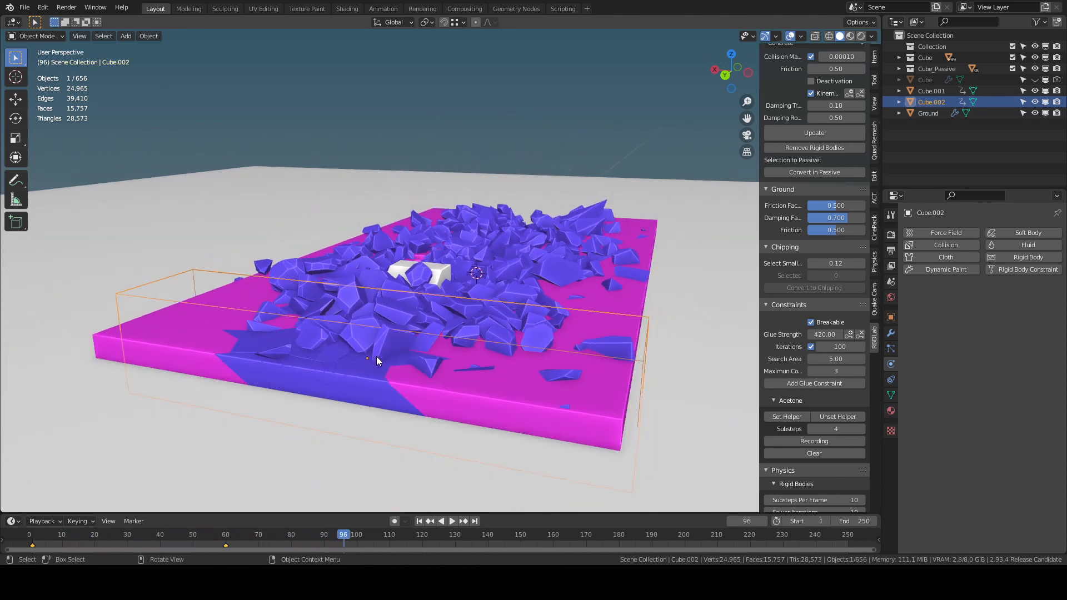
middle_drag(412, 350, 534, 341)
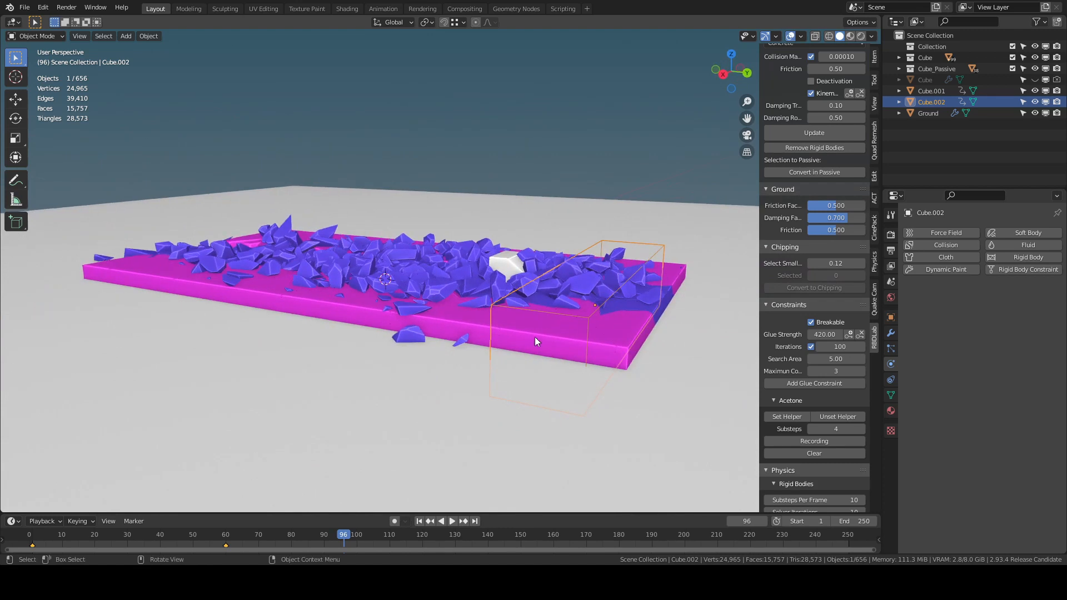
- Inspect the scattered pieces in wireframe and replay the simulation from frame 1 in top view
click(828, 36)
middle_drag(545, 192, 570, 232)
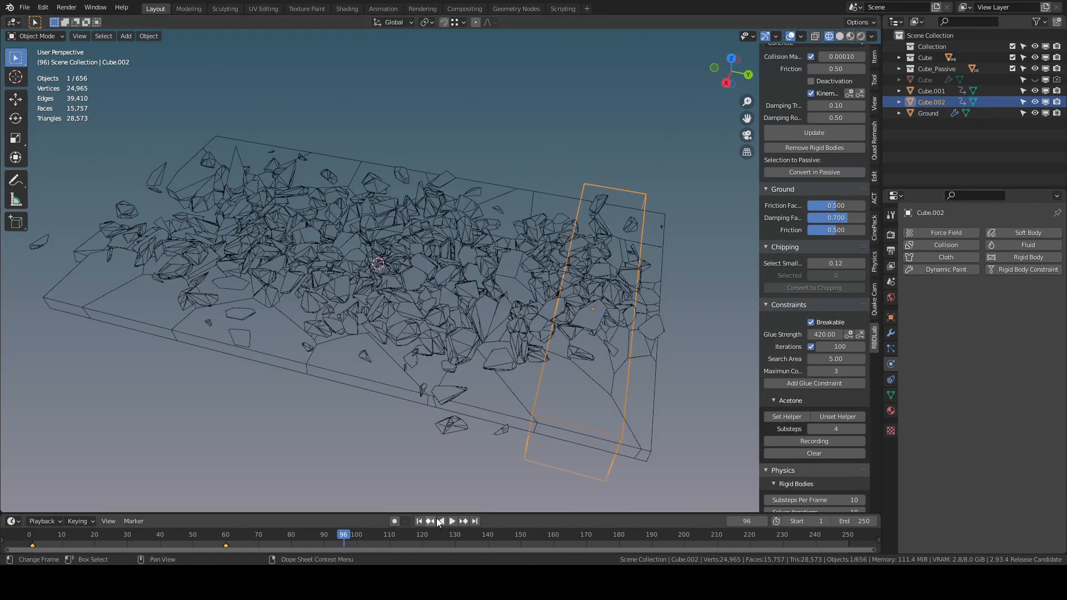
click(421, 521)
key(KP_7)
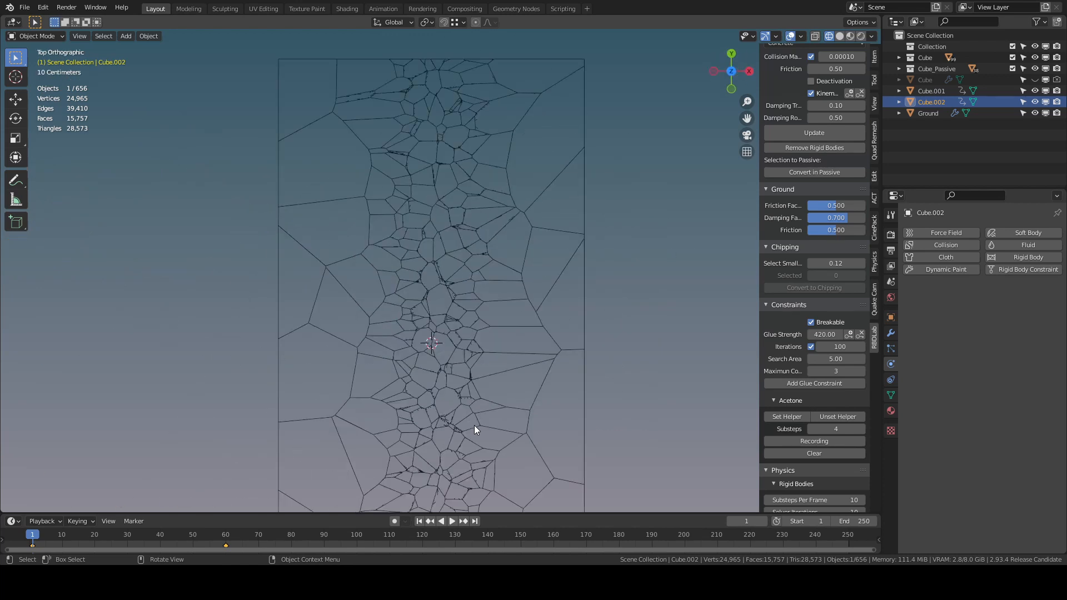
scroll(475, 425, down, 1)
key(space)
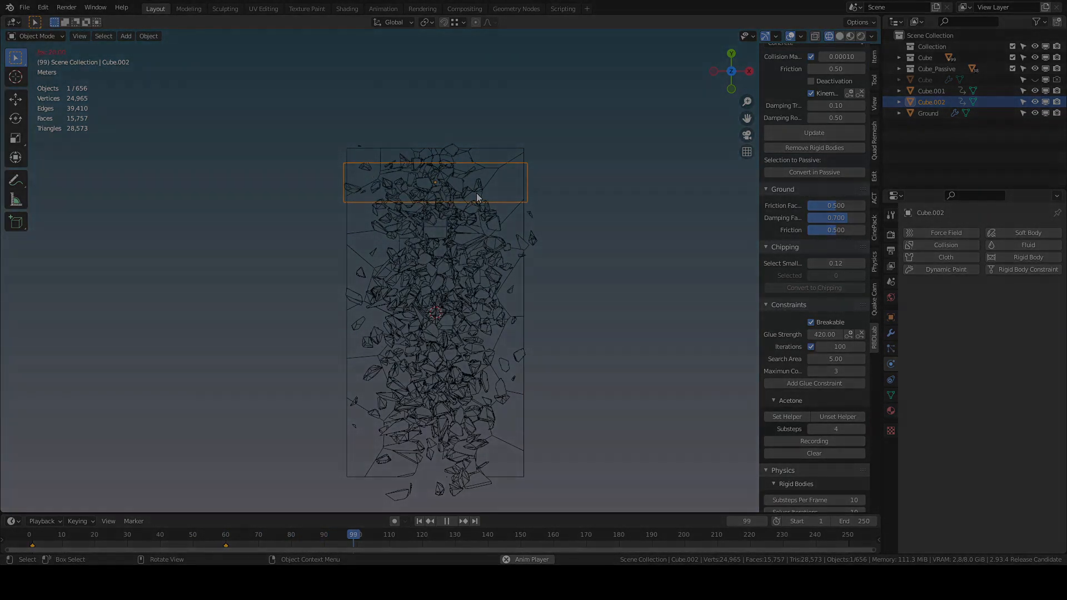
key(space)
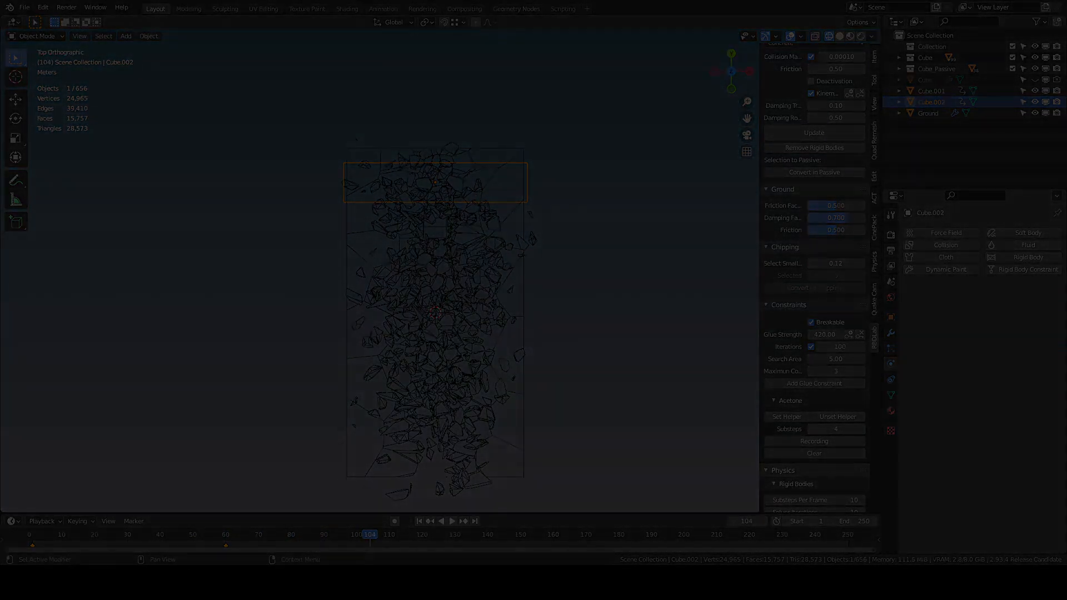